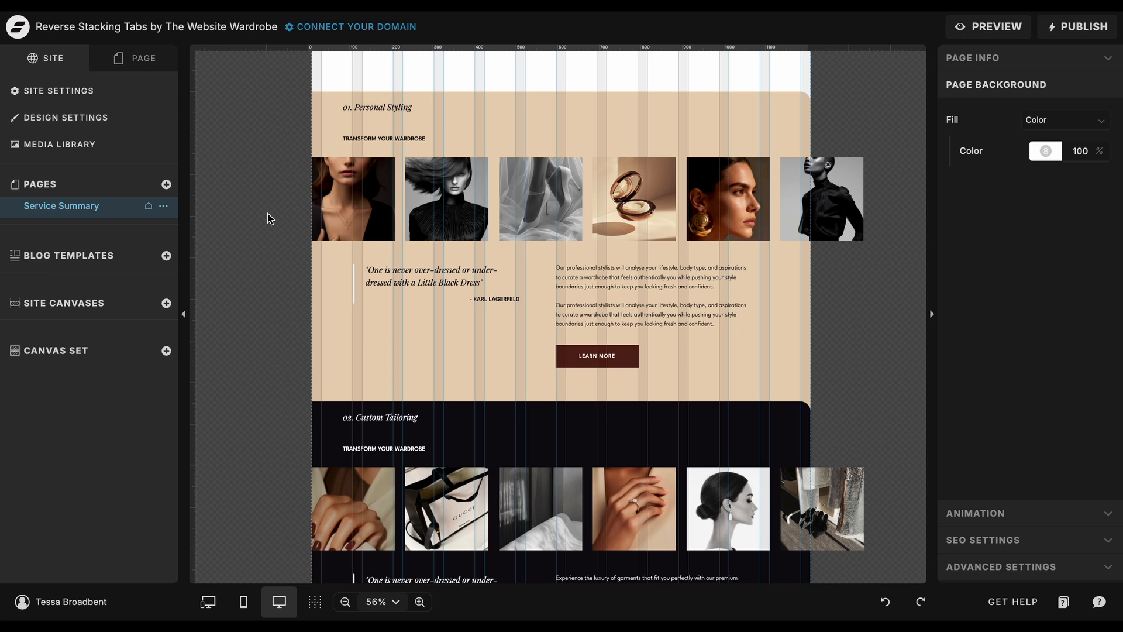
Show the Service Summary page's canvases and check the stacking order of the Top Buffer canvas.
left_click(138, 59)
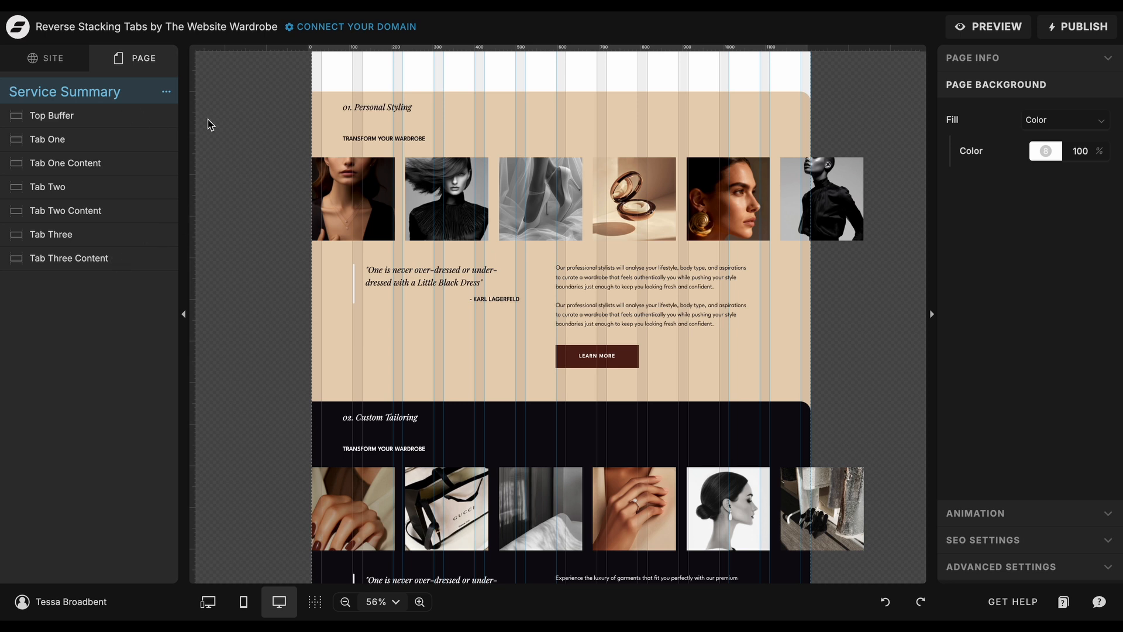
left_click(124, 121)
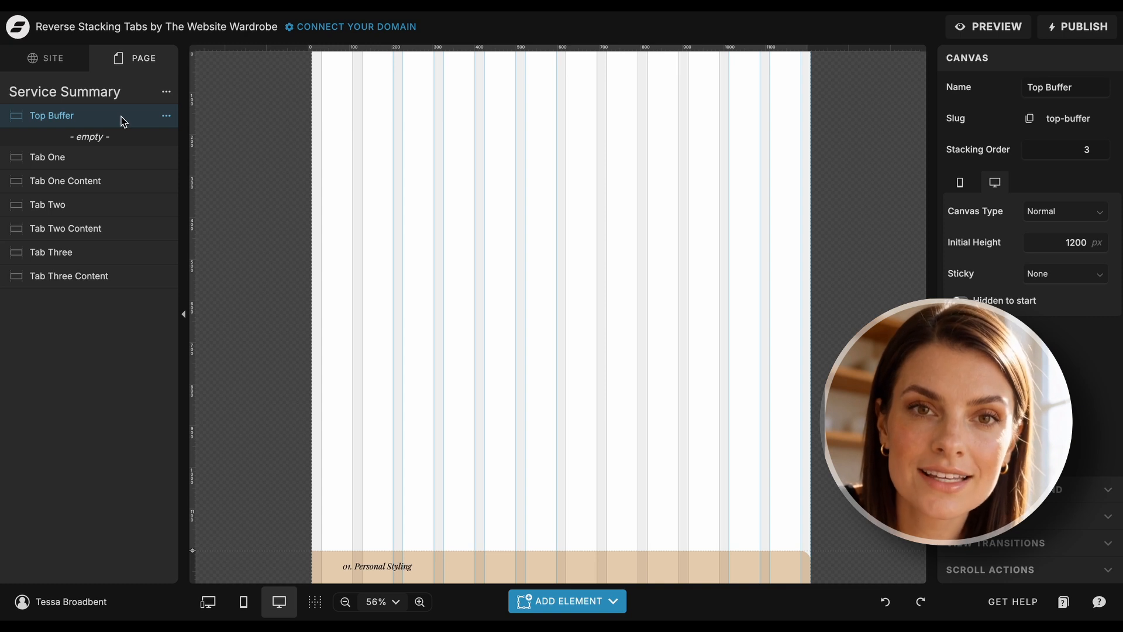
left_click(1088, 151)
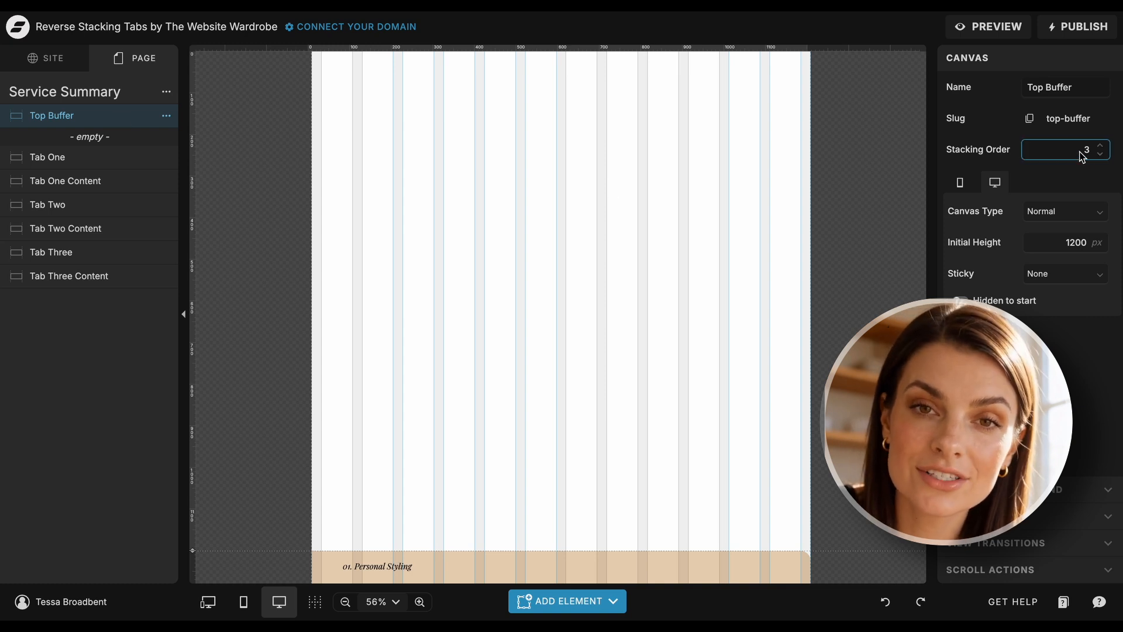
left_click_drag(1087, 151, 1091, 151)
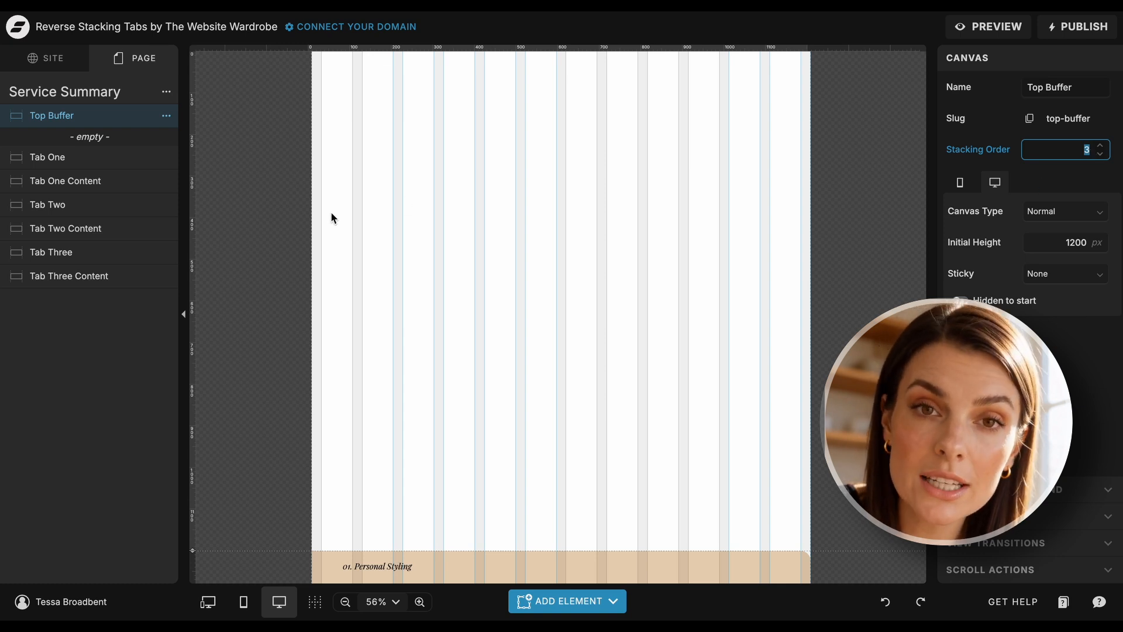
Check the stacking order of the Tab One, Tab Two and Tab Three canvases.
left_click(115, 165)
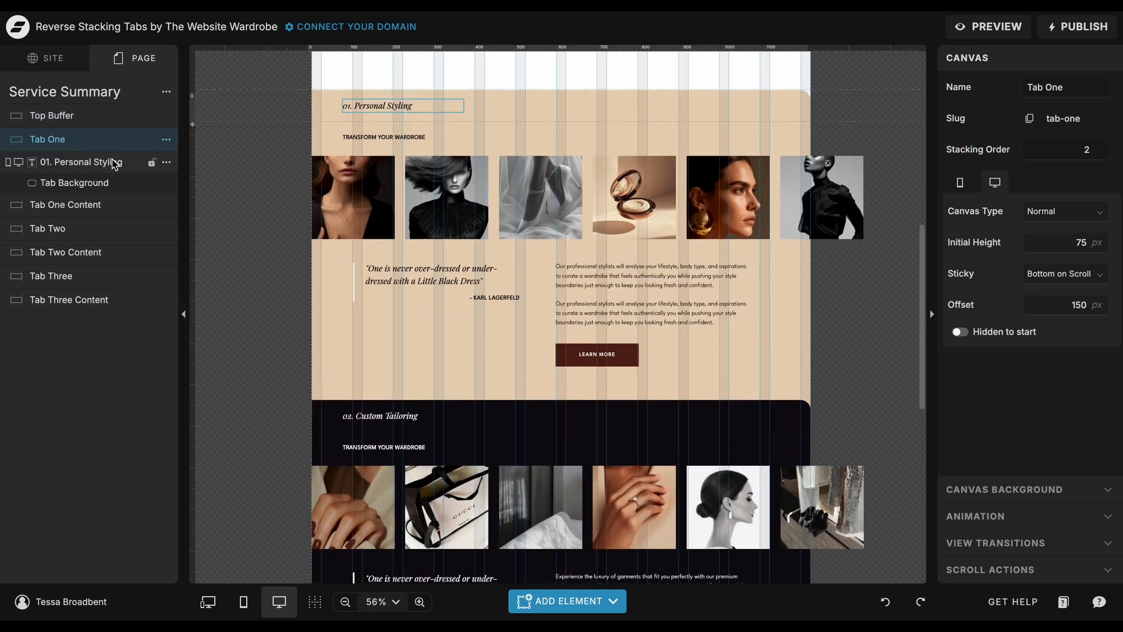
left_click(96, 228)
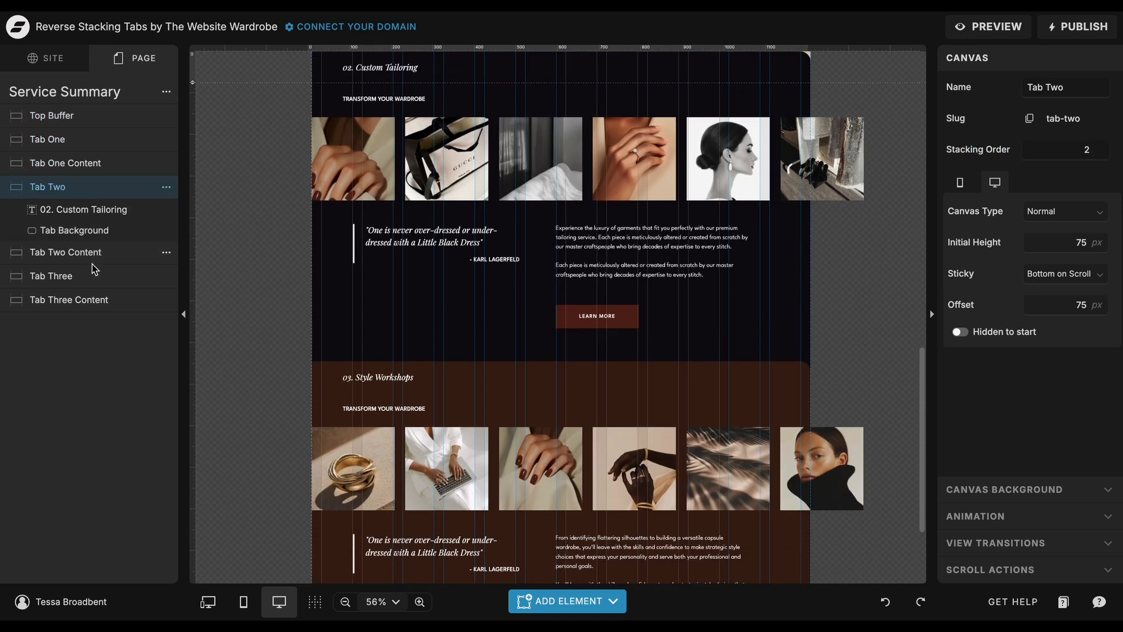
left_click(95, 276)
Check the stacking order of the Tab One, Two and Three Content canvases, and return to the Top Buffer canvas.
left_click(103, 170)
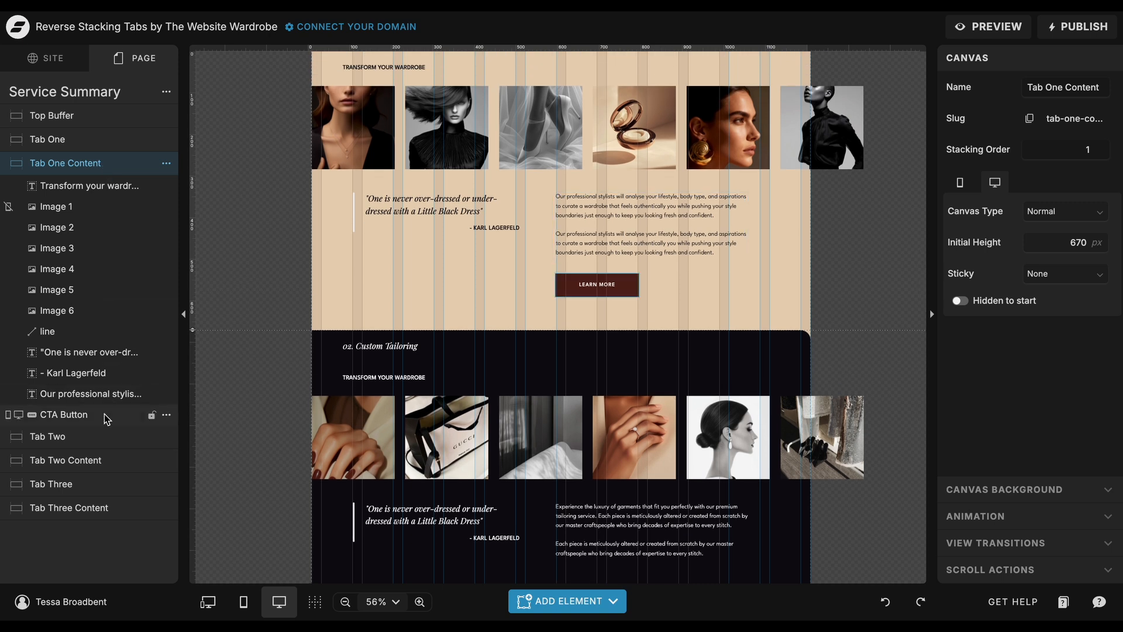
left_click(100, 461)
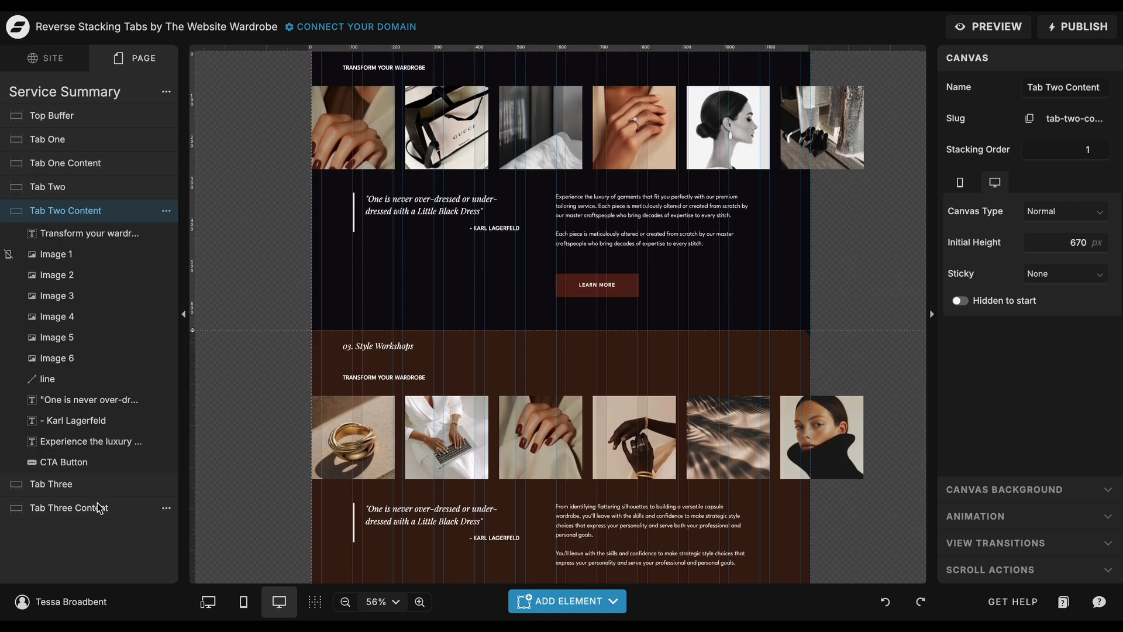
left_click(99, 506)
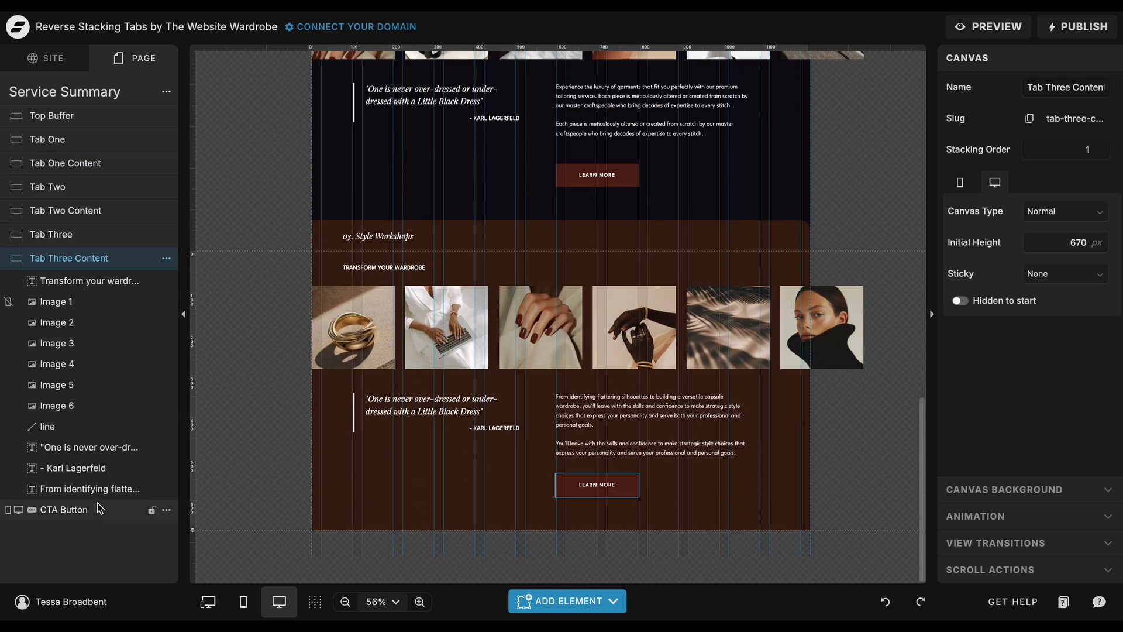
left_click(108, 121)
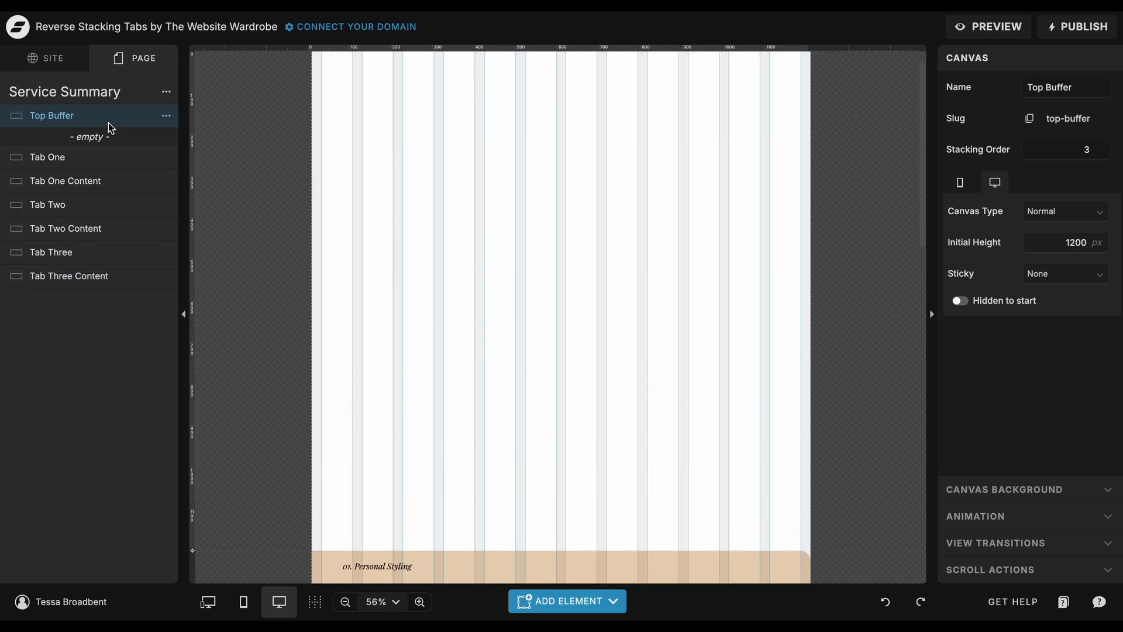
Compare the Tab One canvas's initial height in the desktop and mobile layouts.
scroll(262, 195, "down", 7)
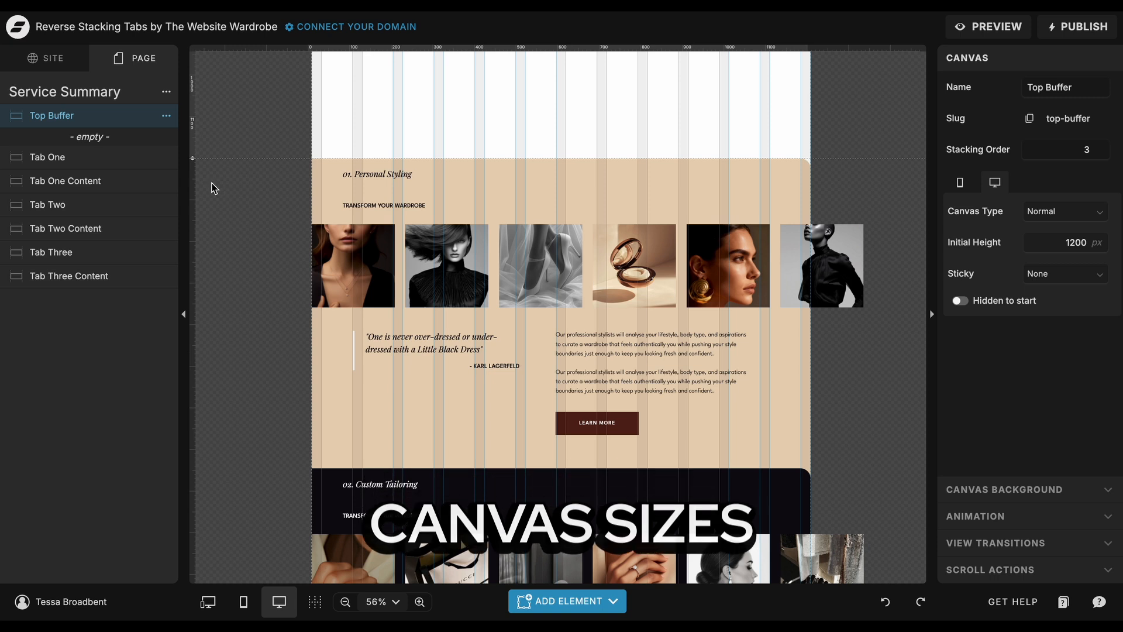
left_click(133, 158)
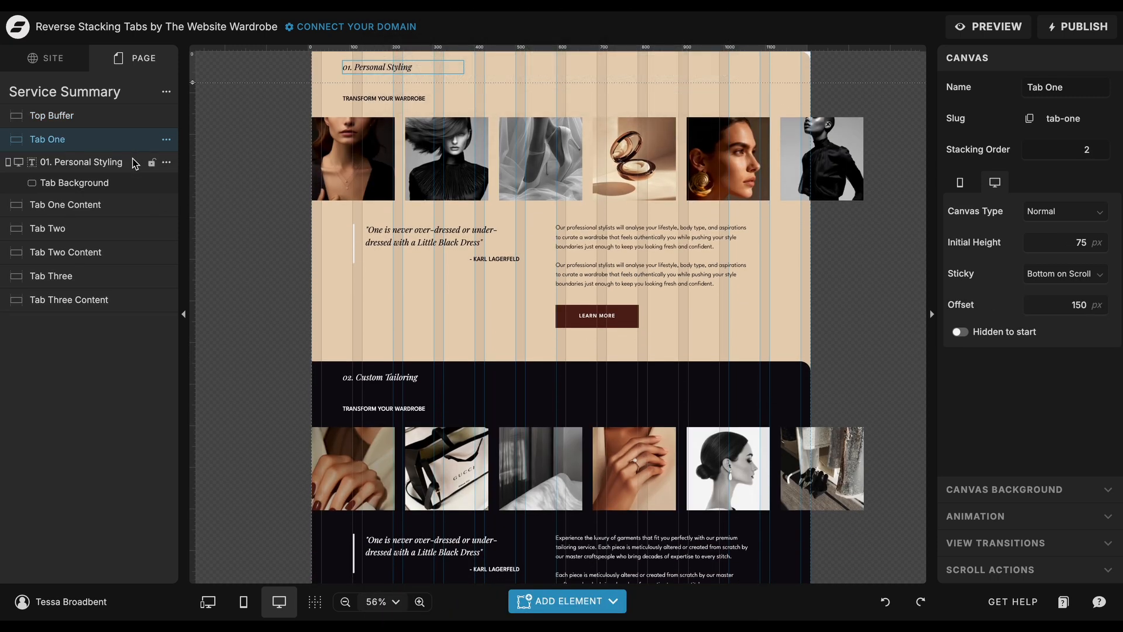
left_click(245, 606)
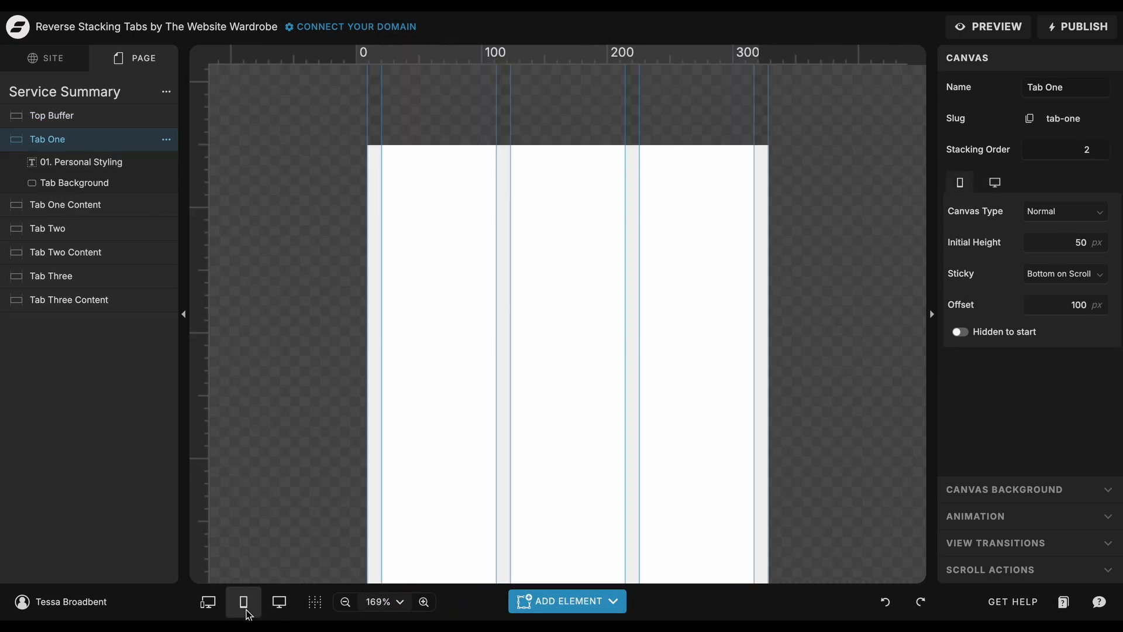
scroll(412, 475, "down", 8)
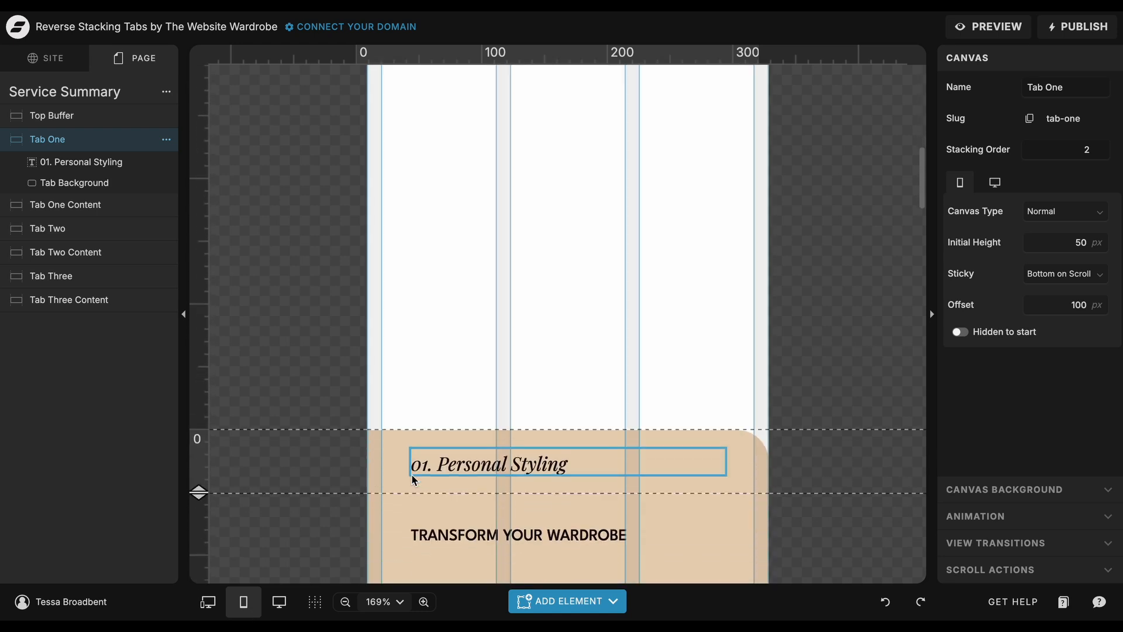
left_click(279, 601)
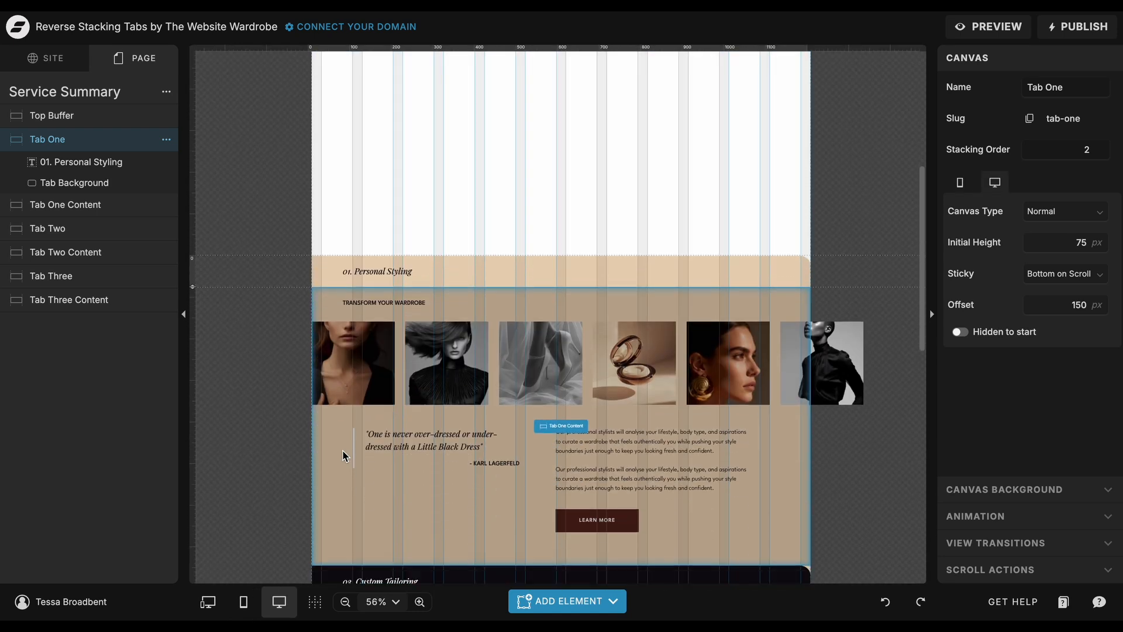
scroll(342, 451, "down", 3)
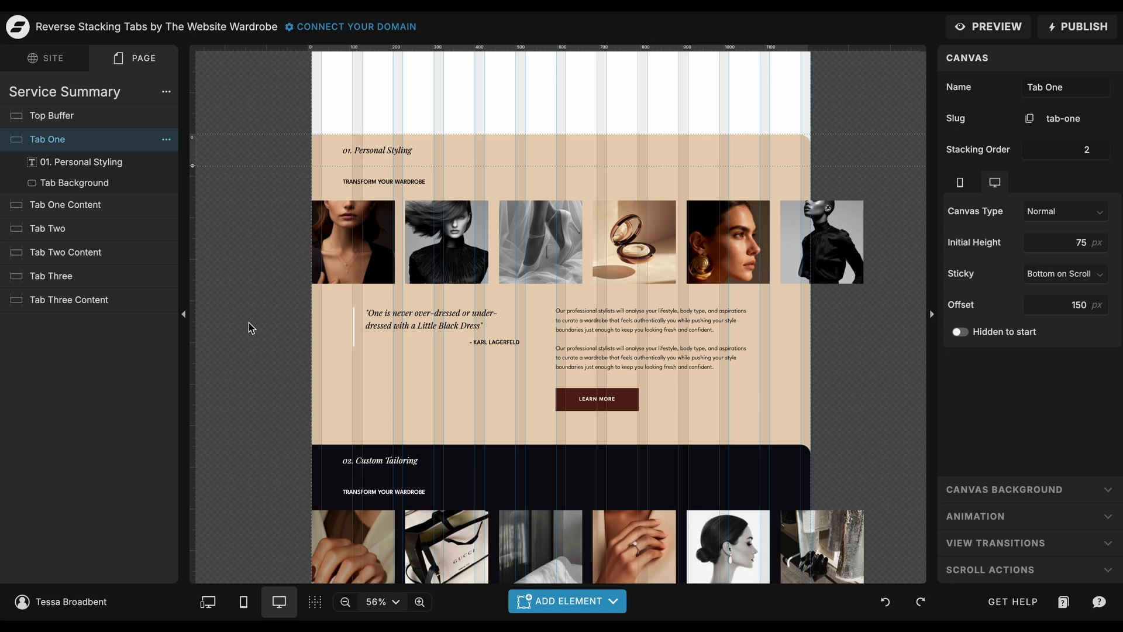
Identify the Tab Background shape in the Tab One canvas and watch how the stacked tabs behave when the live page scrolls.
left_click(556, 159)
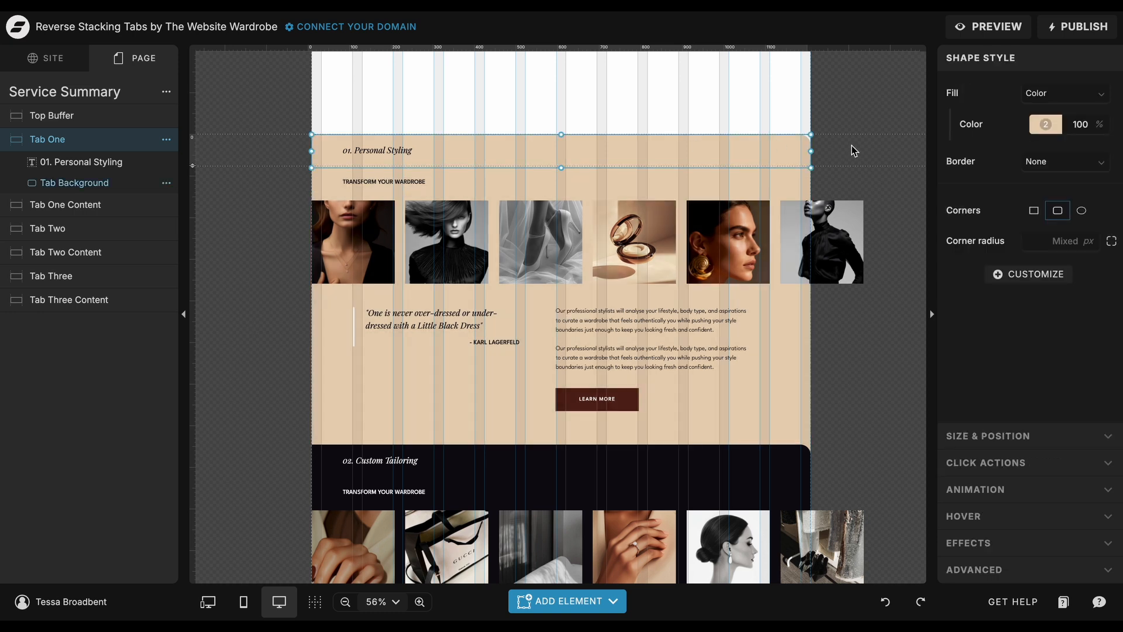
left_click(854, 151)
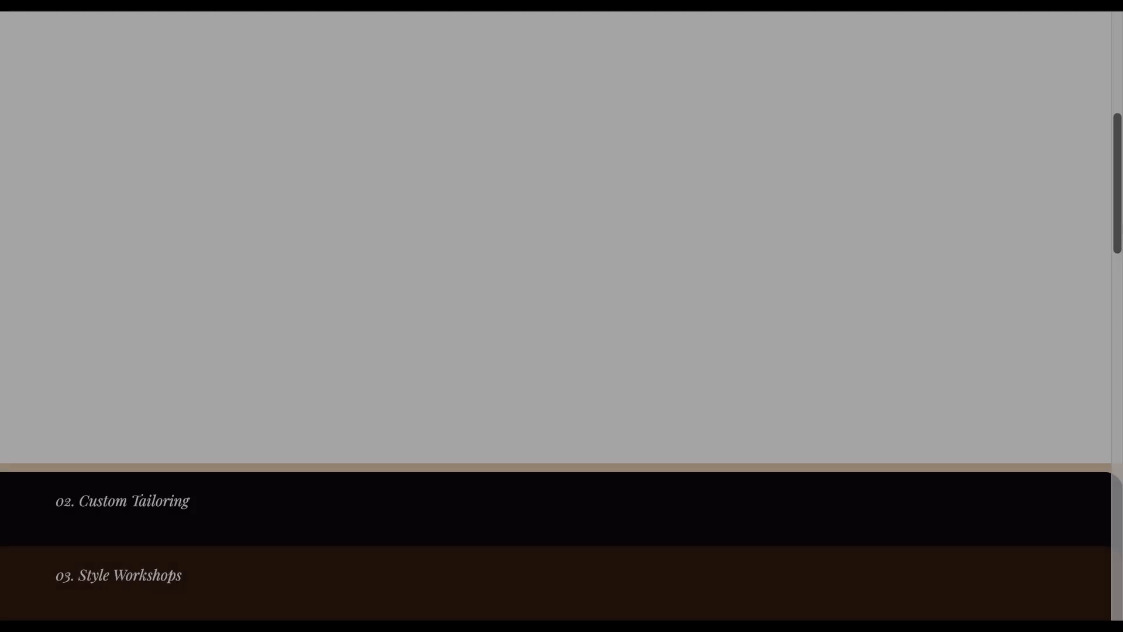
scroll(556, 316, "down", 8)
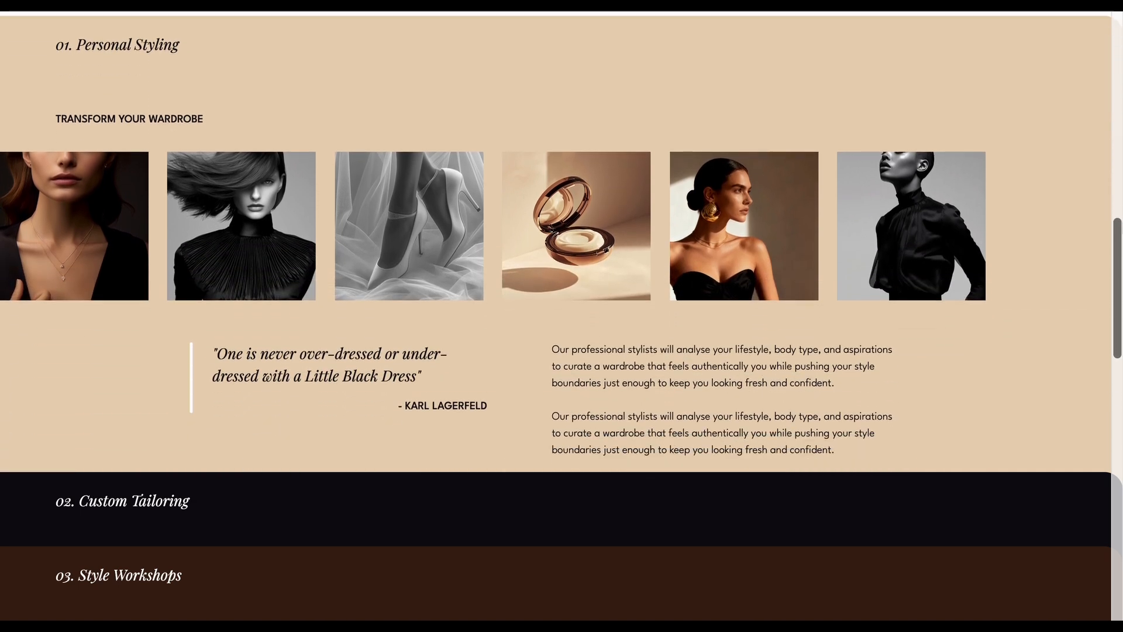
scroll(561, 316, "down", 10)
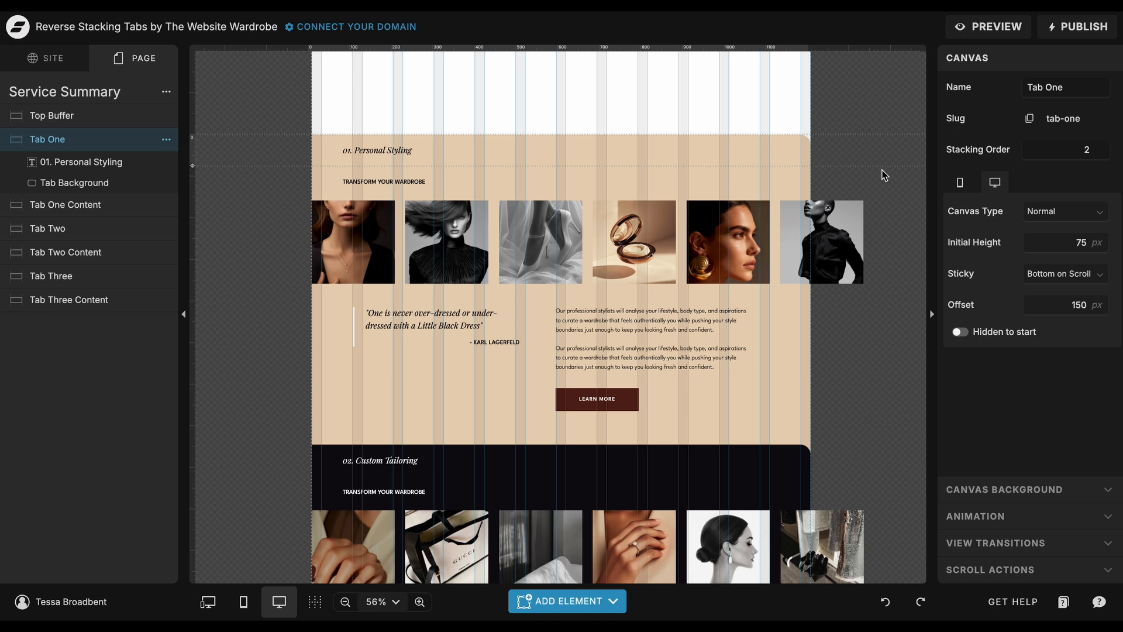
Check the height of Tab One's Tab Background shape in the desktop and mobile layouts.
left_click(780, 153)
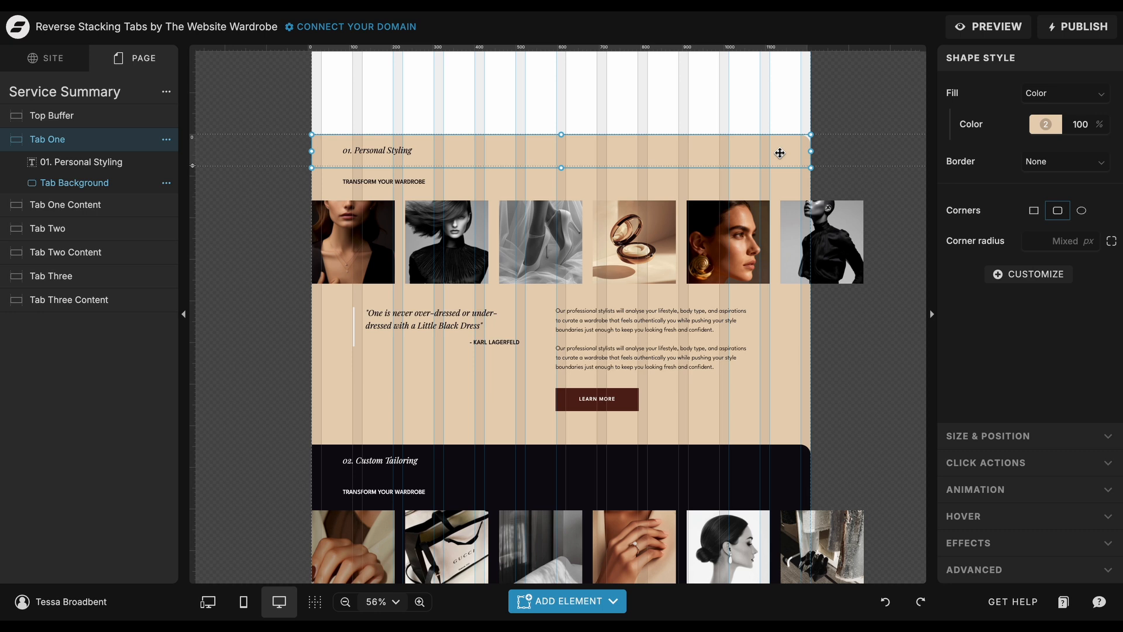
left_click(991, 436)
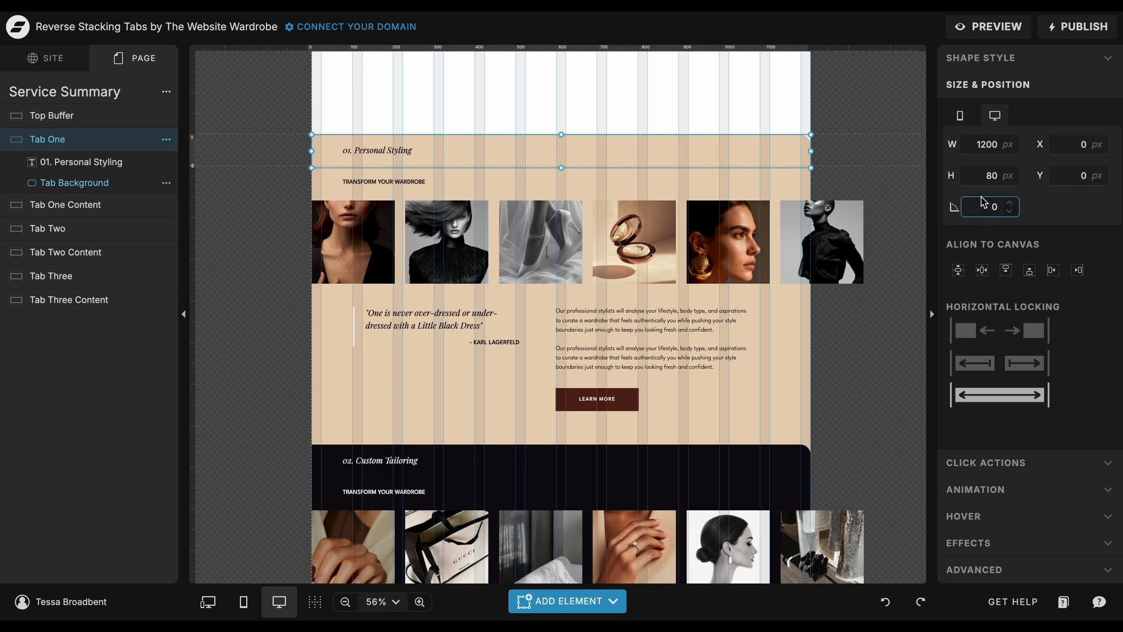
left_click(992, 176)
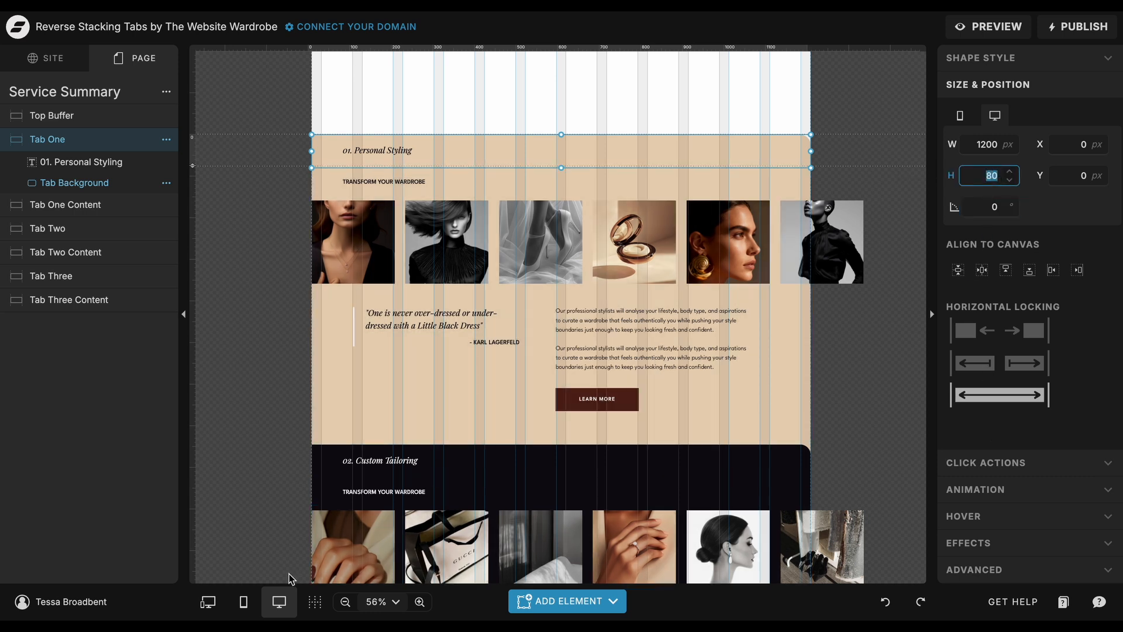
left_click(243, 601)
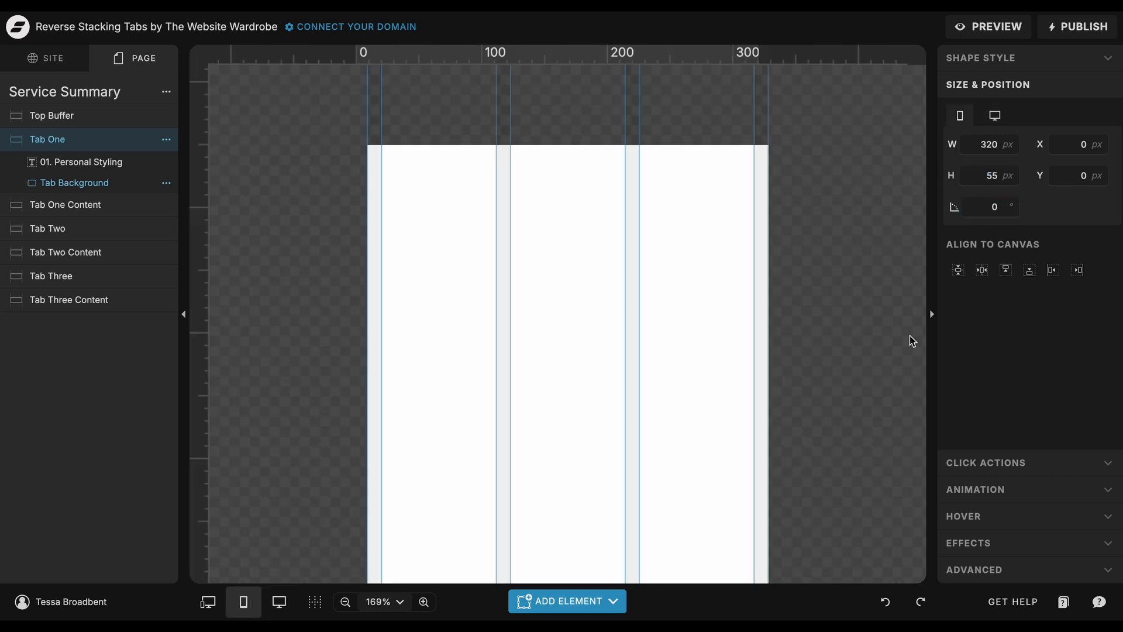
left_click(997, 177)
scroll(788, 424, "down", 5)
scroll(788, 423, "down", 3)
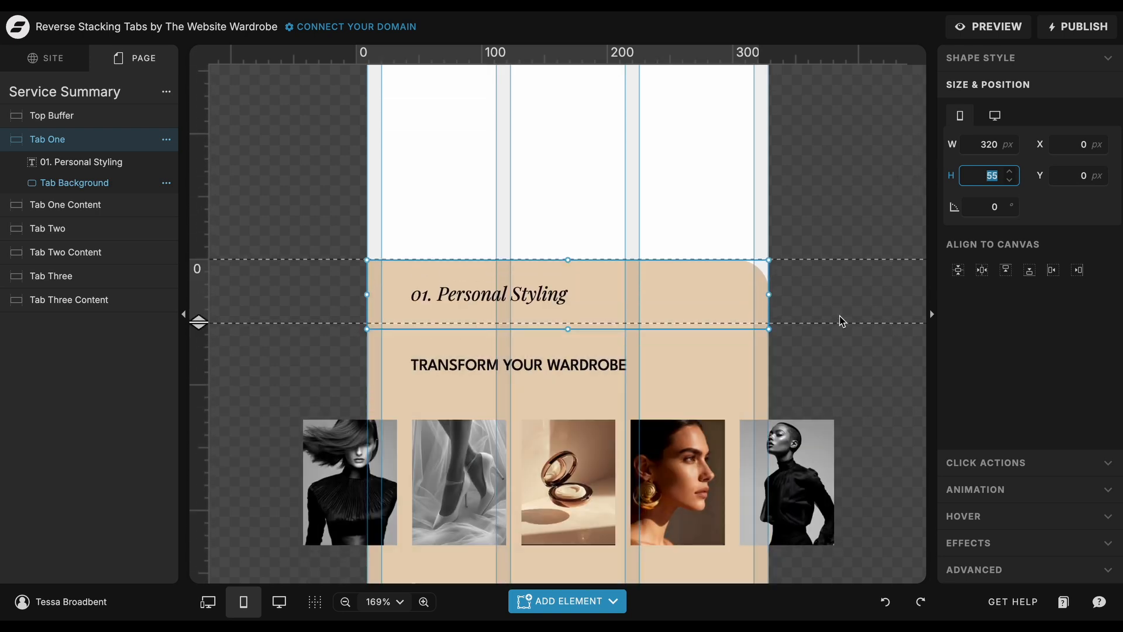
left_click(280, 602)
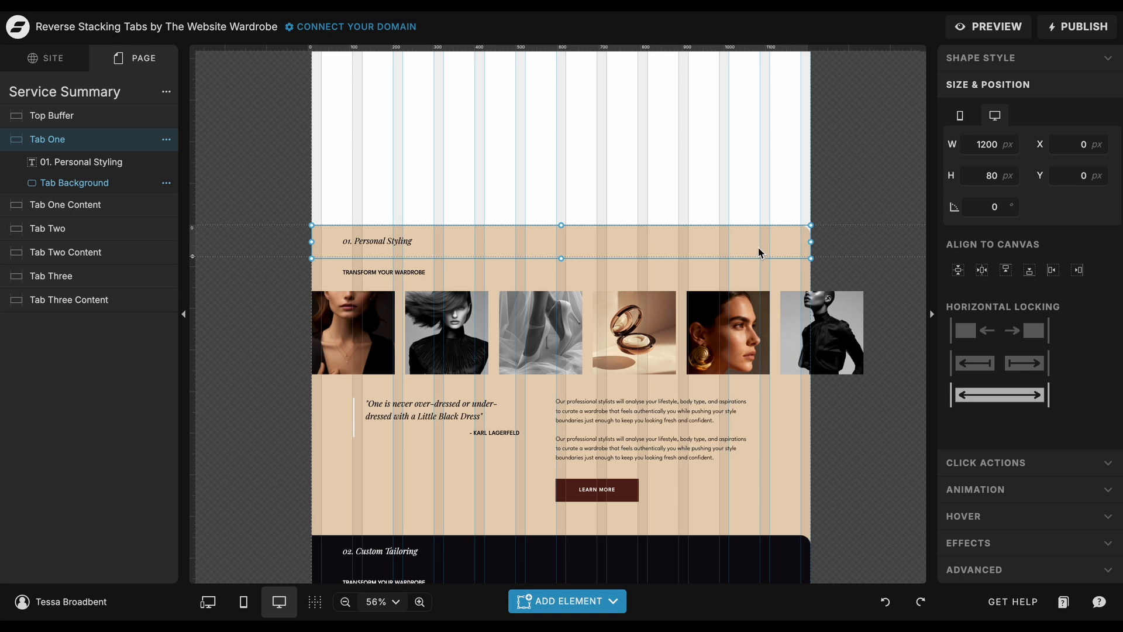
Inspect the individual corner radius settings of Tab One's Tab Background shape.
left_click(1029, 59)
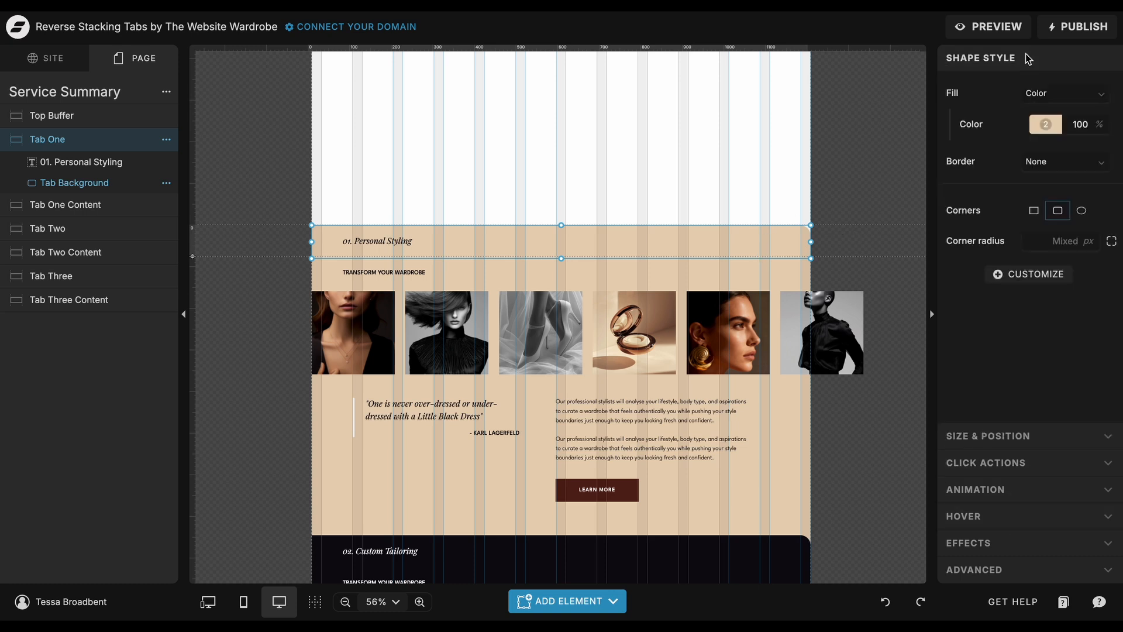
left_click(1112, 242)
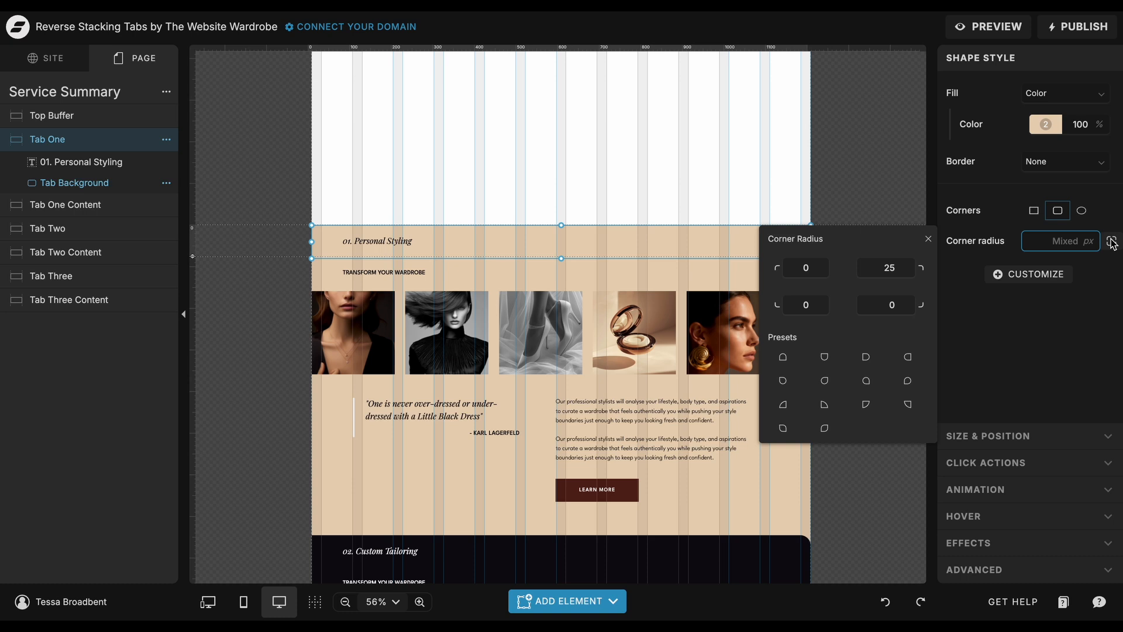
left_click(928, 239)
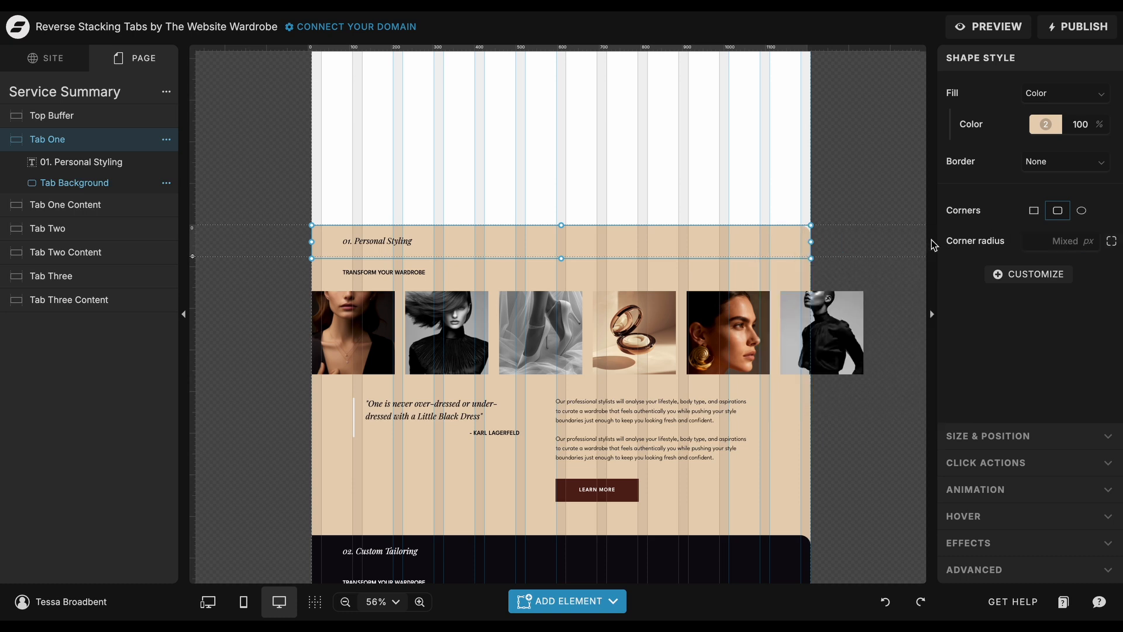
Inspect the background fill color and opacity of the Tab One canvas.
left_click(871, 247)
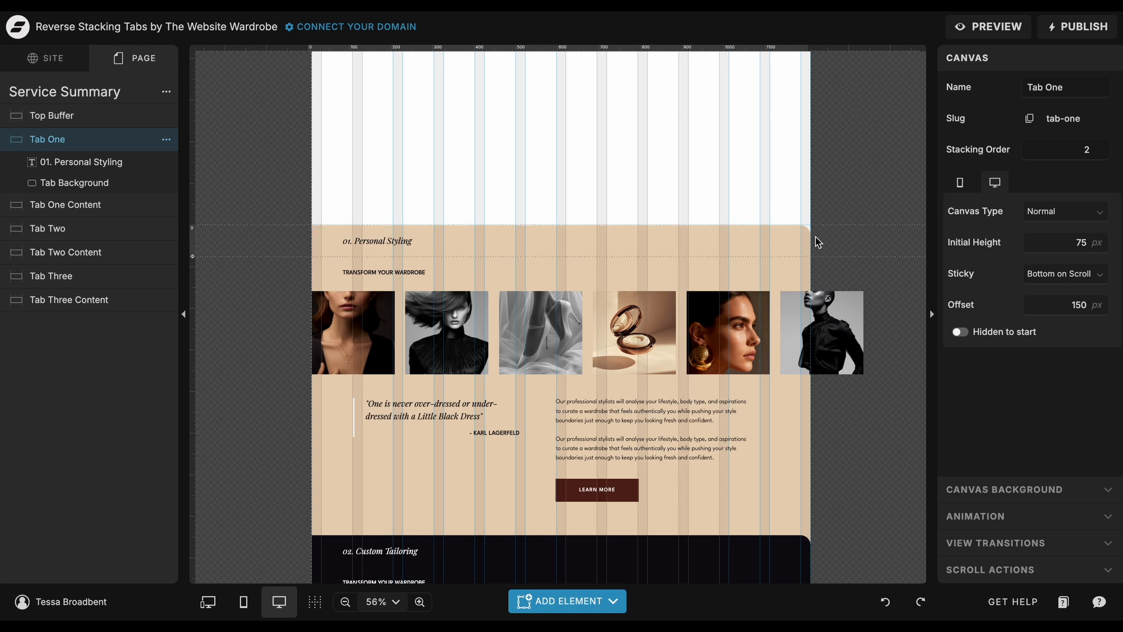
left_click(1015, 484)
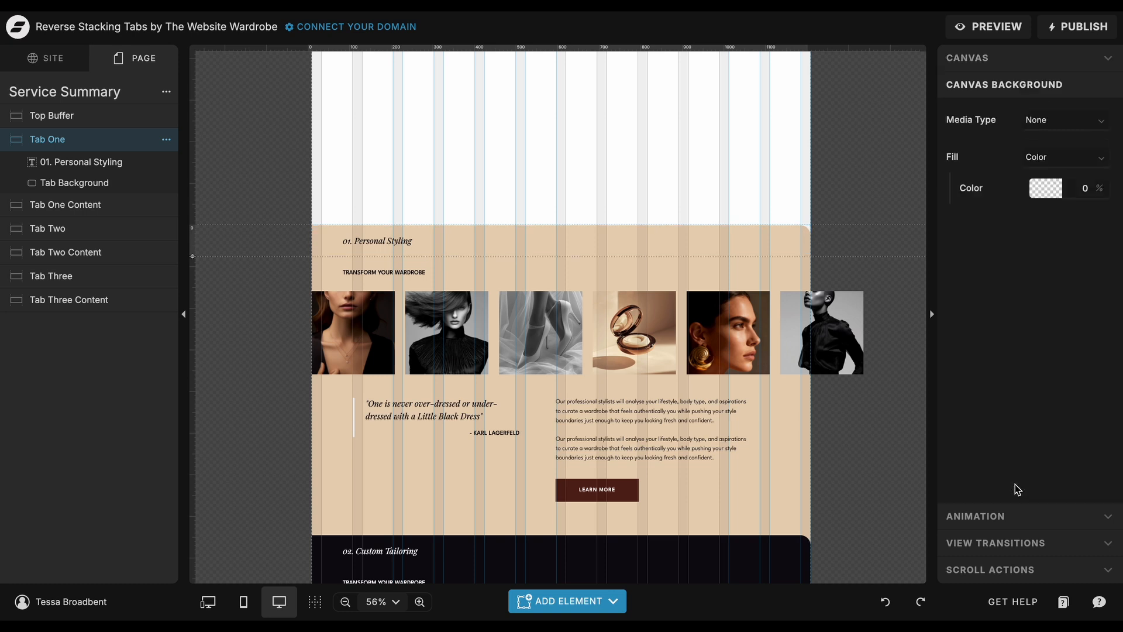
left_click(1059, 197)
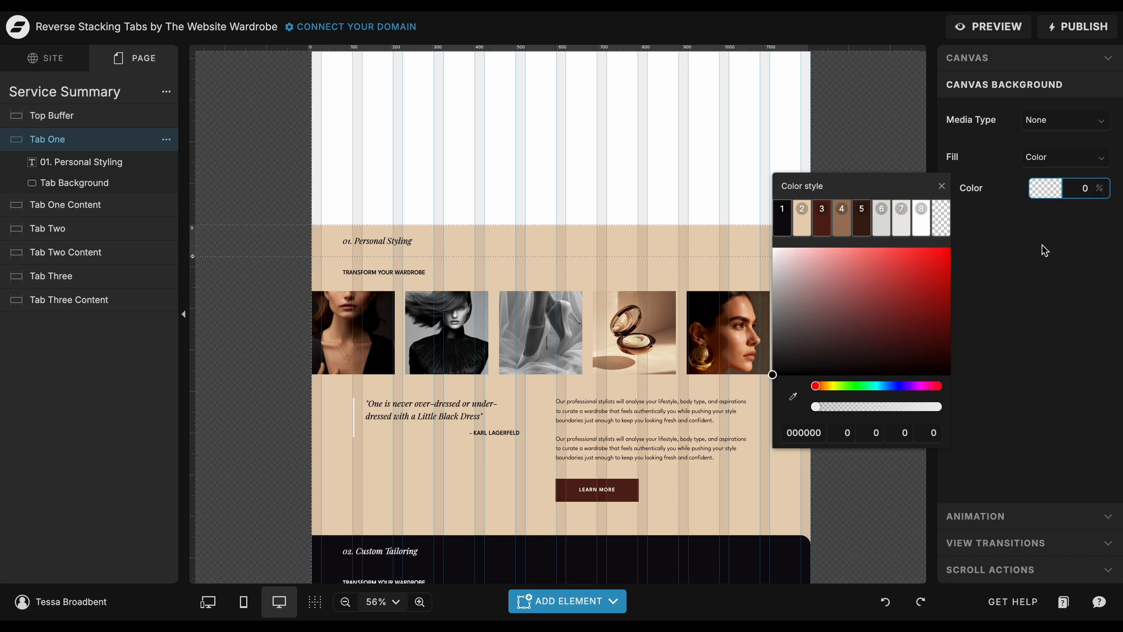
left_click(867, 416)
Inspect the background fill color of the Tab Two canvas in the color picker.
scroll(867, 416, "down", 4)
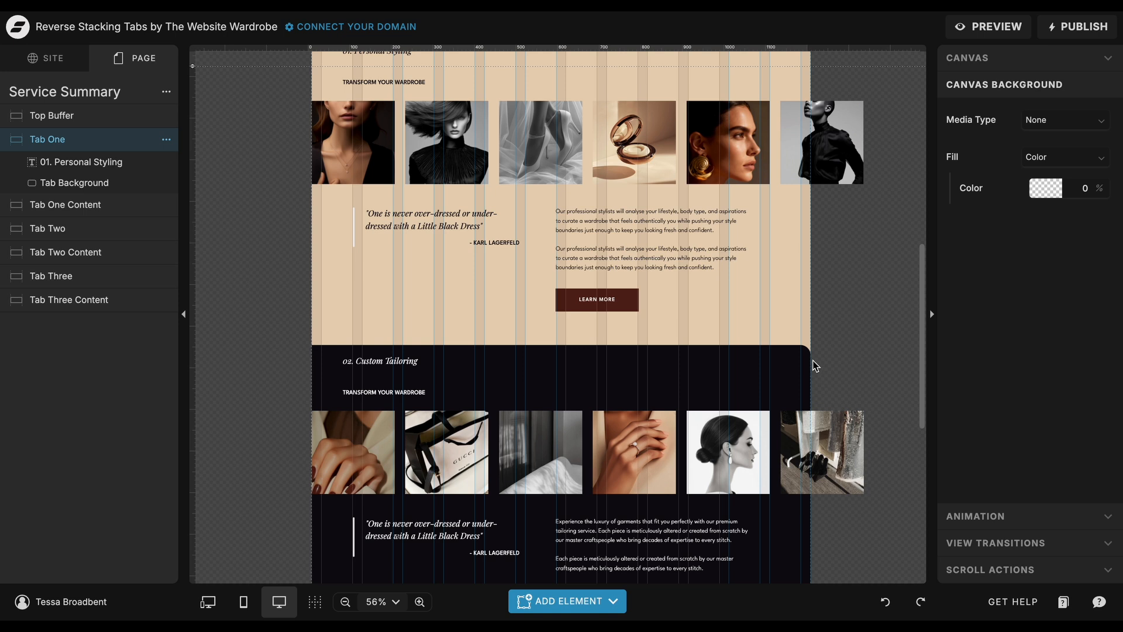
left_click(785, 359)
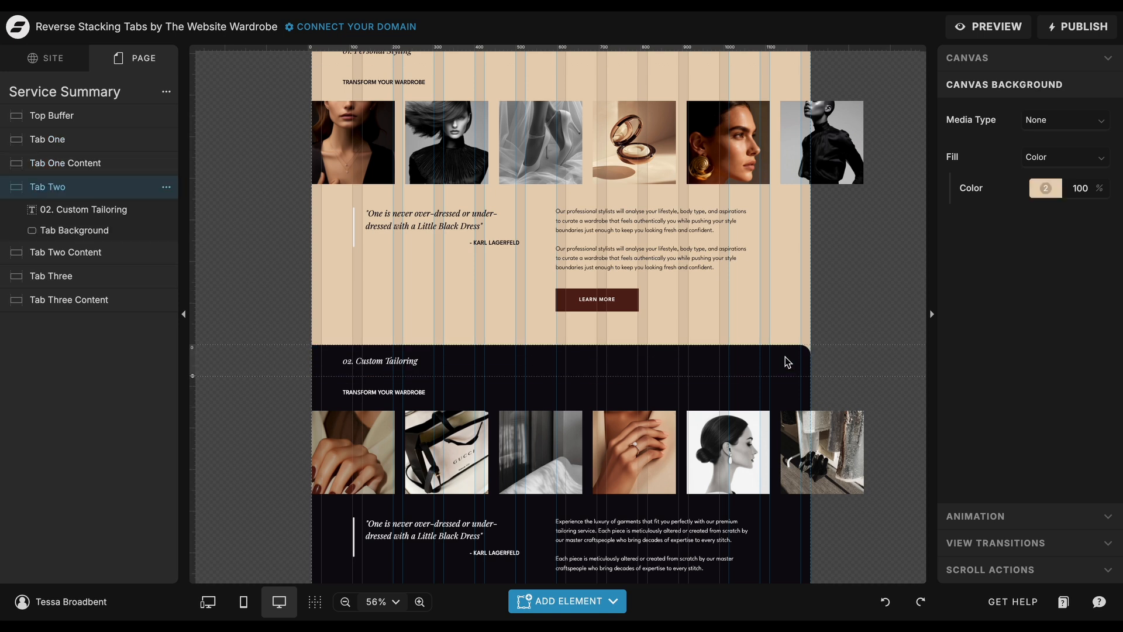
left_click(1042, 190)
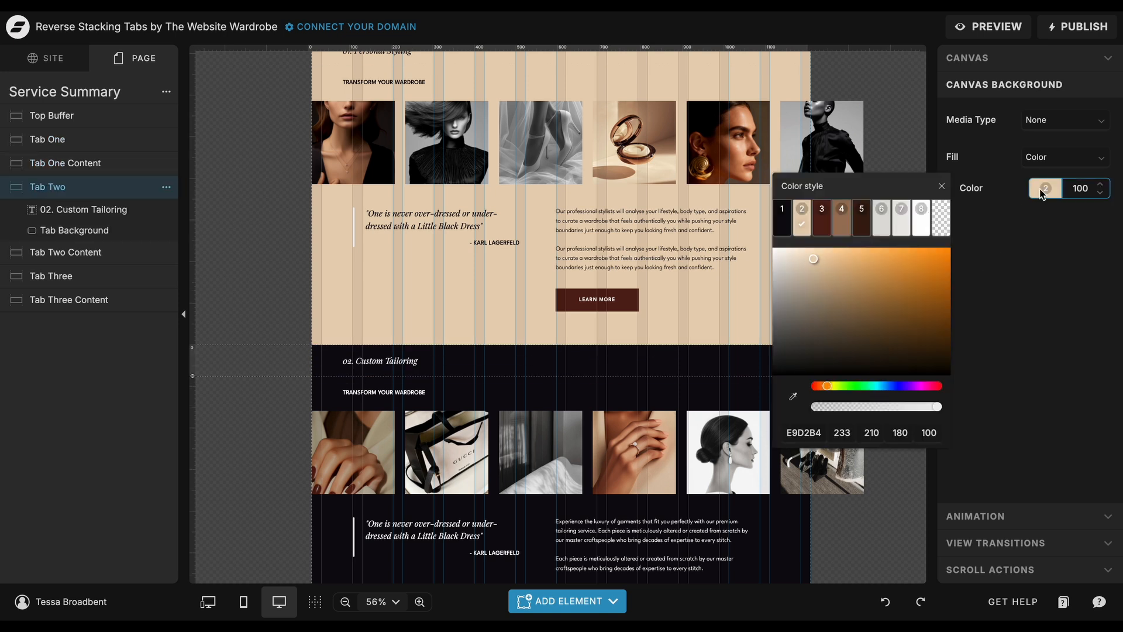
Inspect the background fill color of the Tab Three canvas in the color picker.
left_click(1042, 190)
scroll(847, 388, "down", 6)
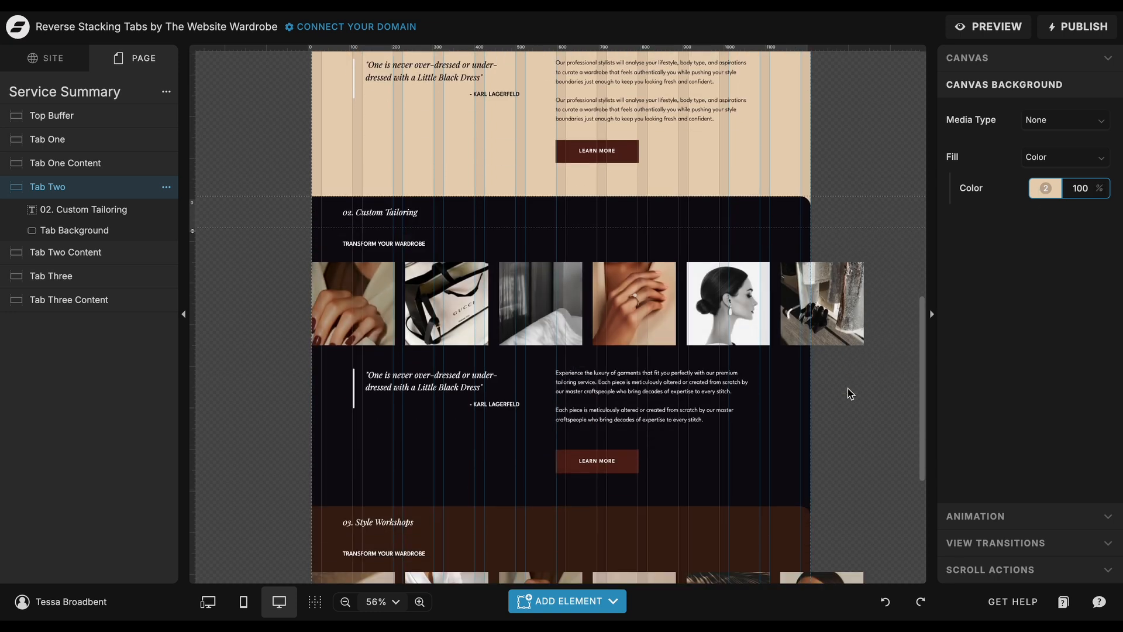
left_click(788, 332)
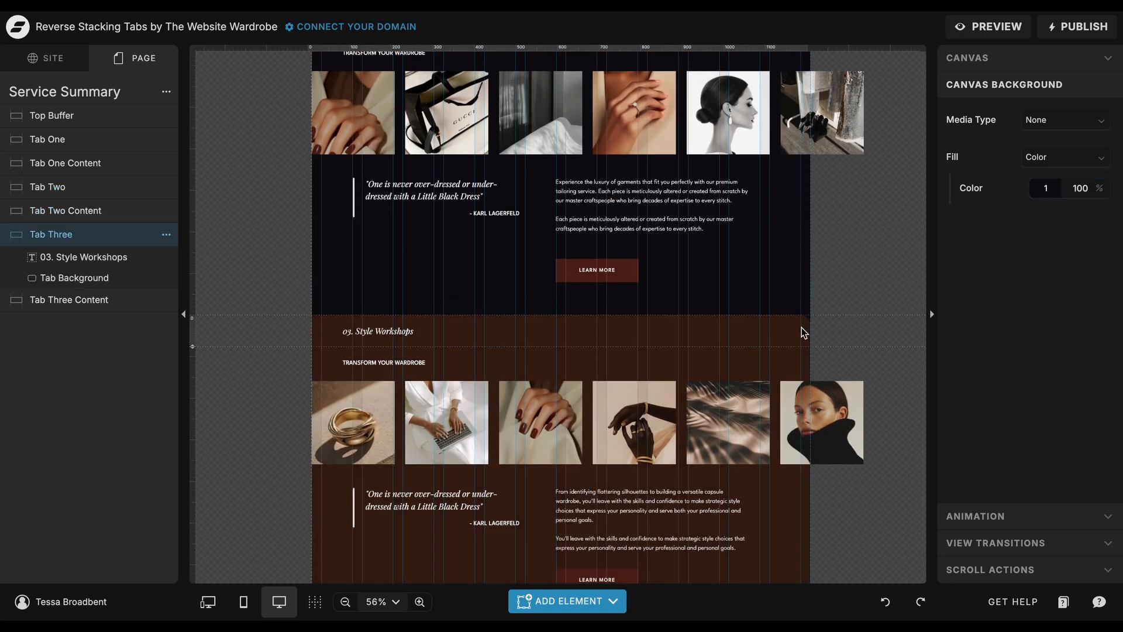
left_click(1046, 194)
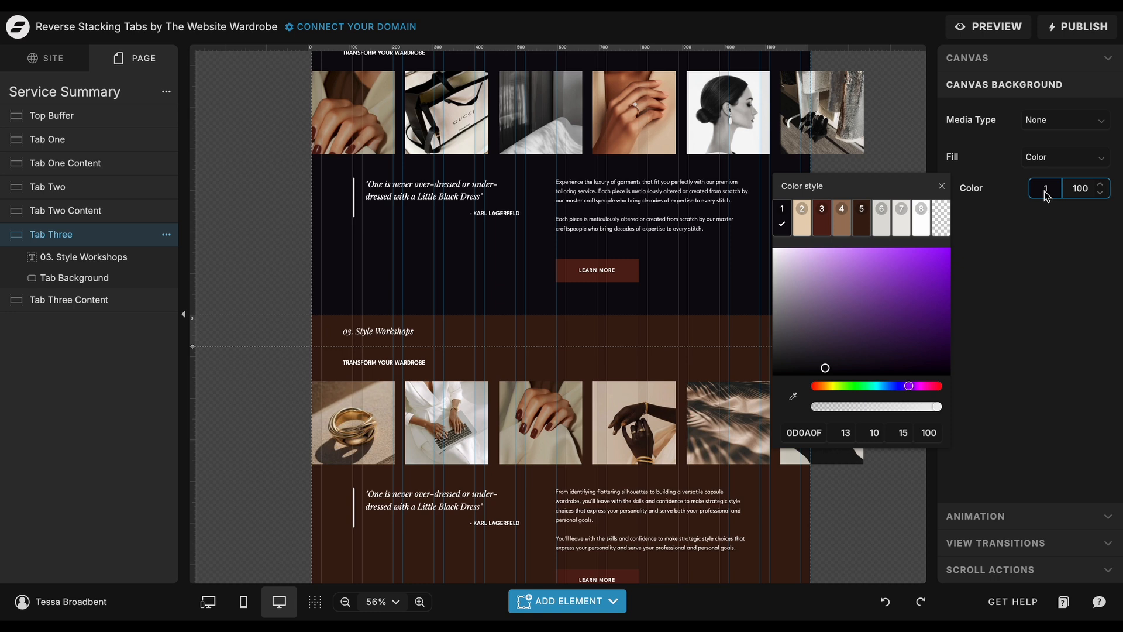
left_click(905, 158)
Check the text size of the "01. Personal Styling" heading in the desktop and mobile layouts.
scroll(855, 224, "up", 2)
scroll(854, 223, "up", 6)
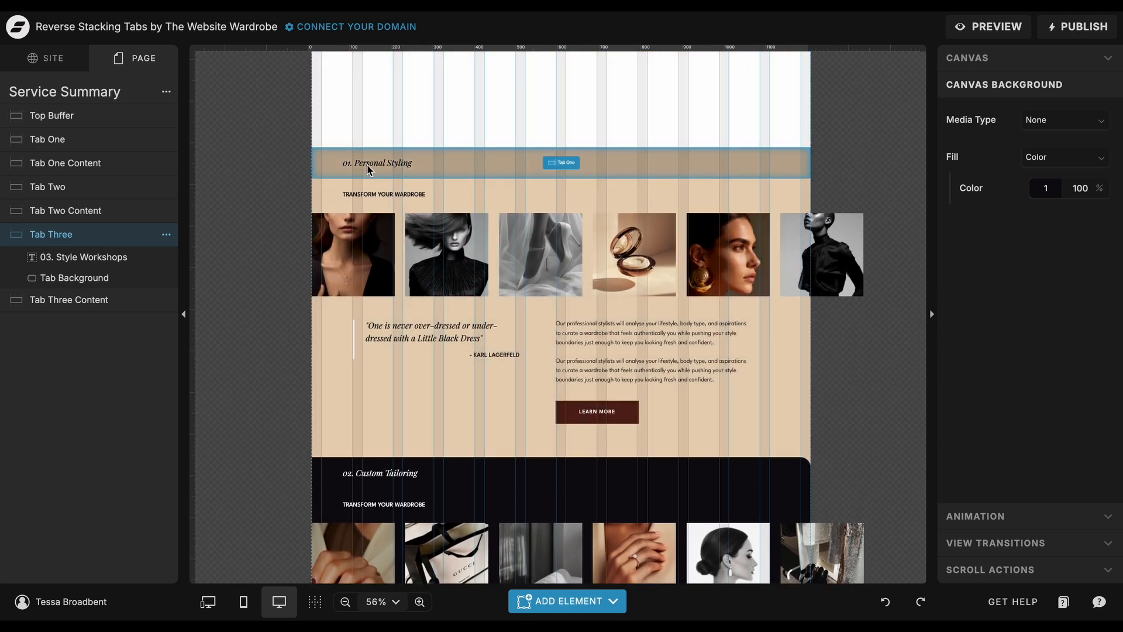
left_click(367, 165)
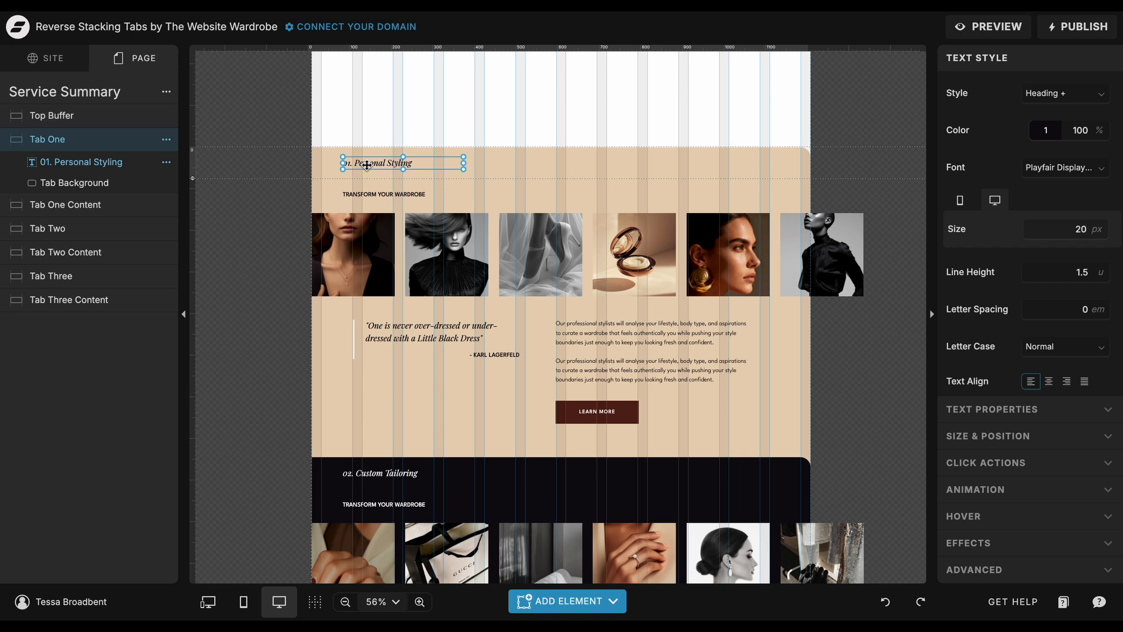
left_click(243, 603)
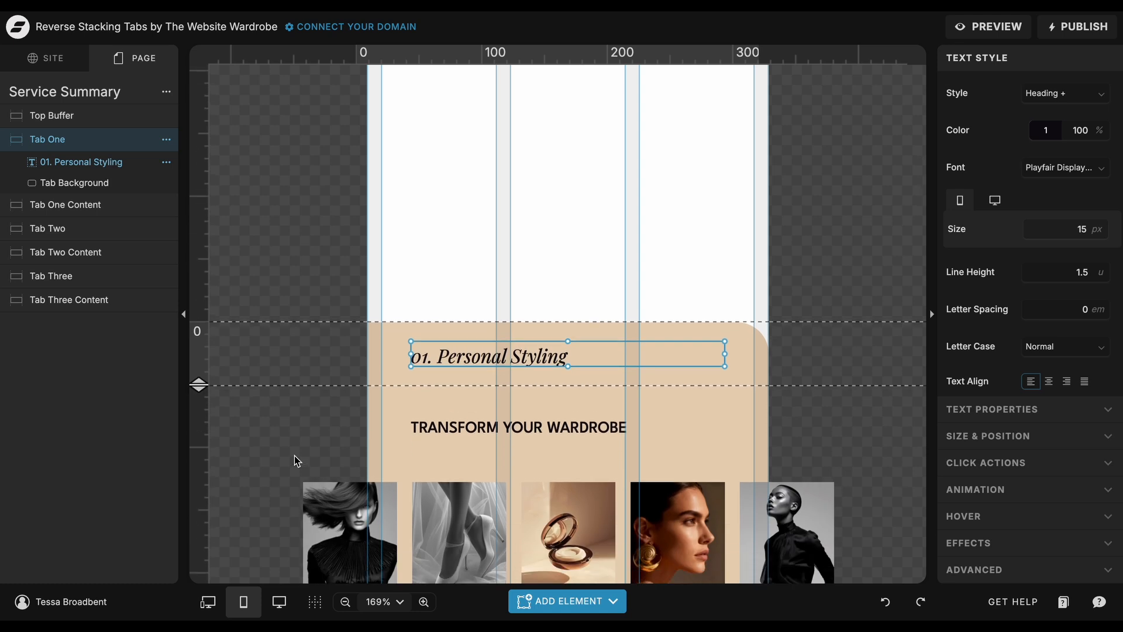
left_click(280, 602)
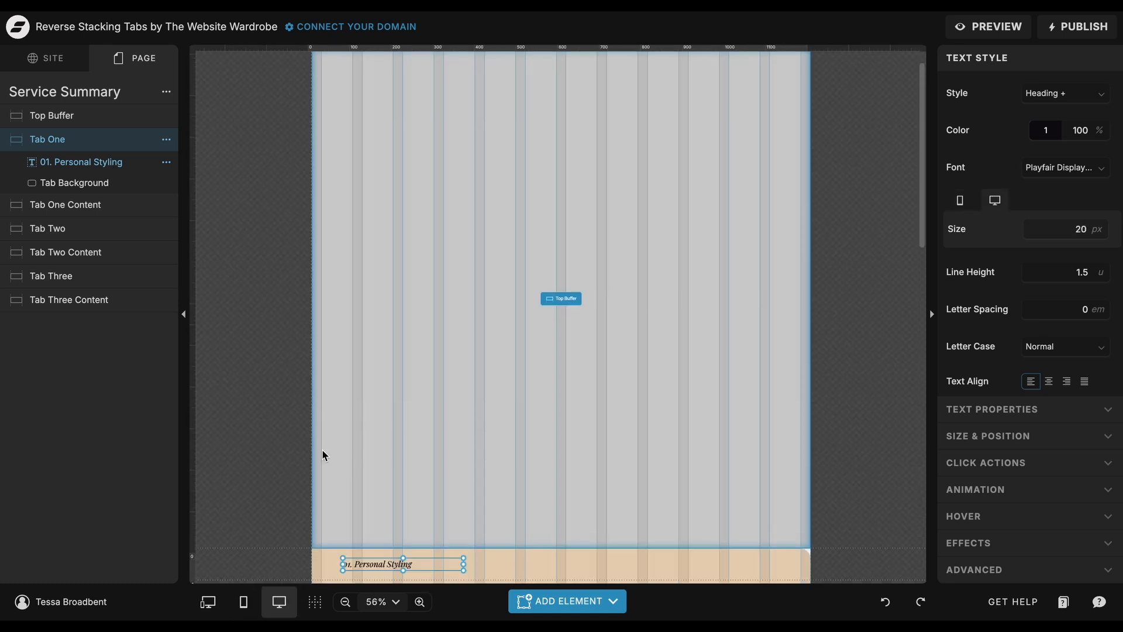
Check the canvas settings of Tab One Content, including its initial height, in the desktop and mobile layouts.
scroll(322, 450, "up", 2)
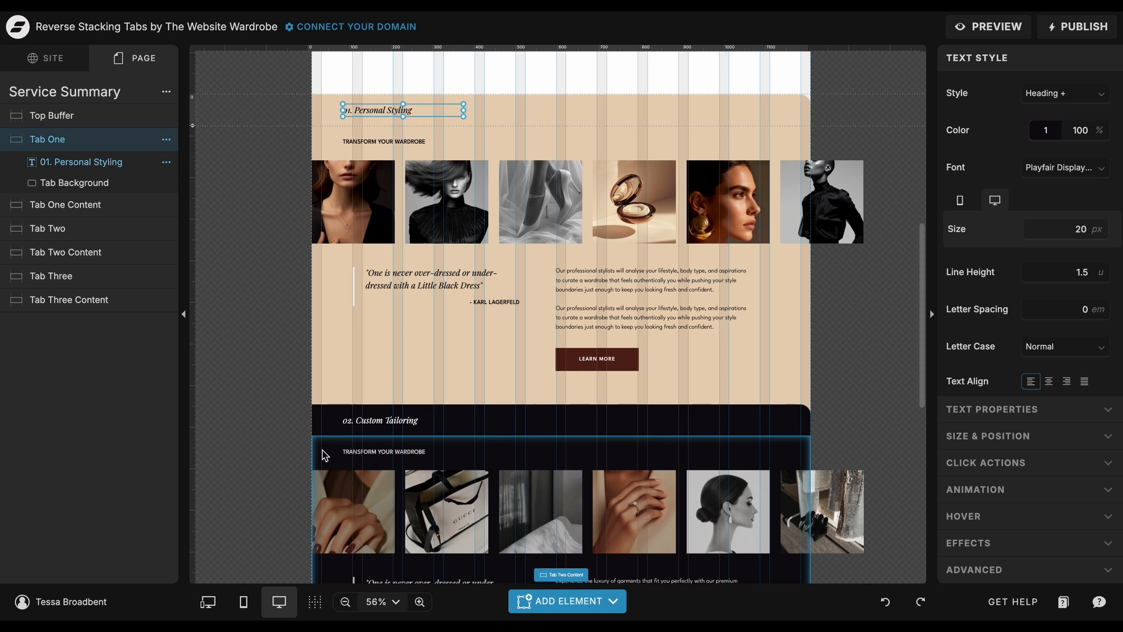
left_click(312, 115)
left_click(291, 105)
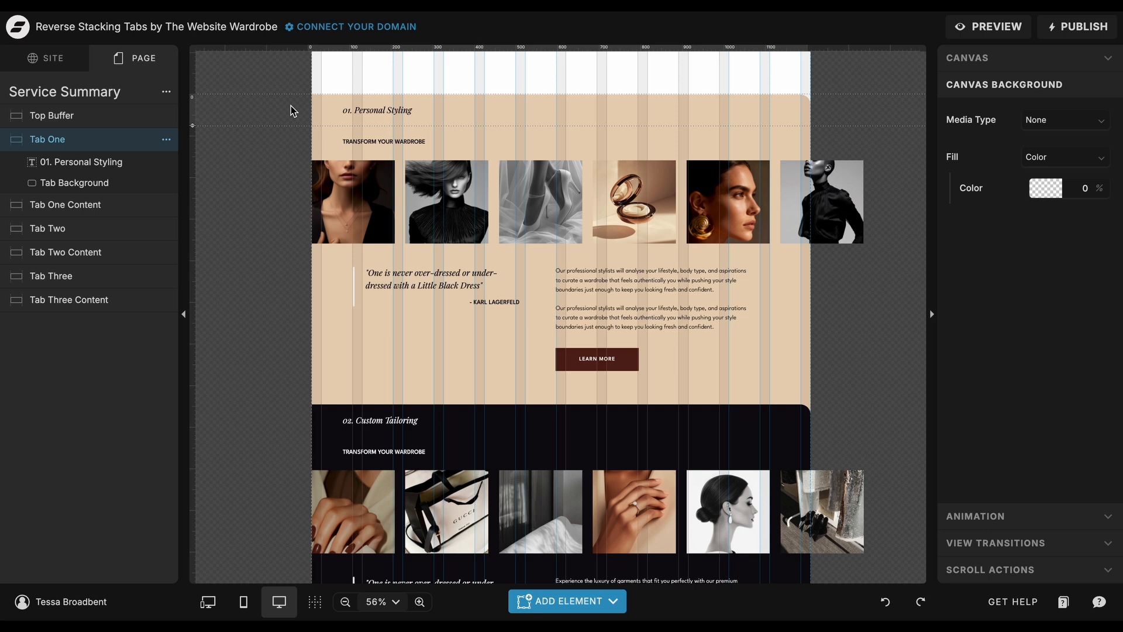
left_click(322, 147)
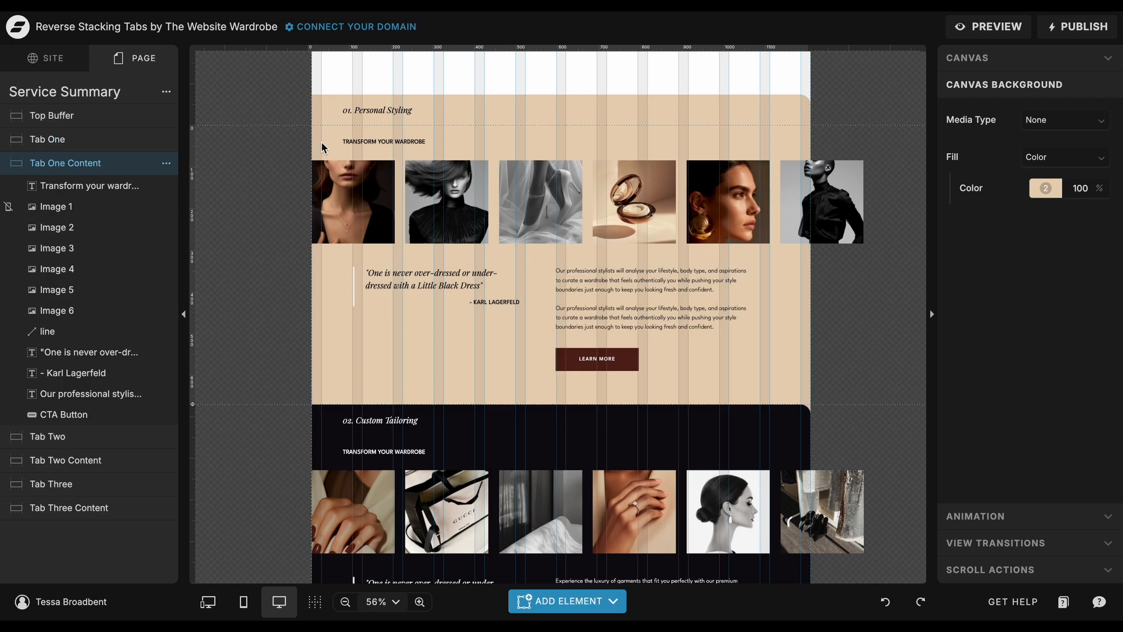
left_click(1007, 65)
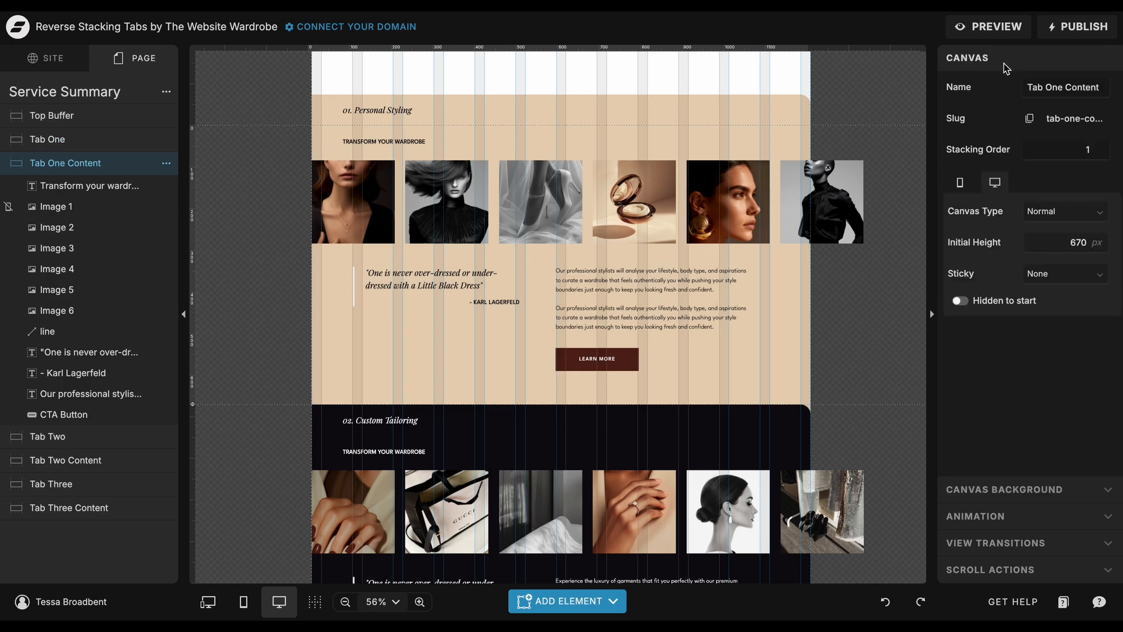
left_click(244, 601)
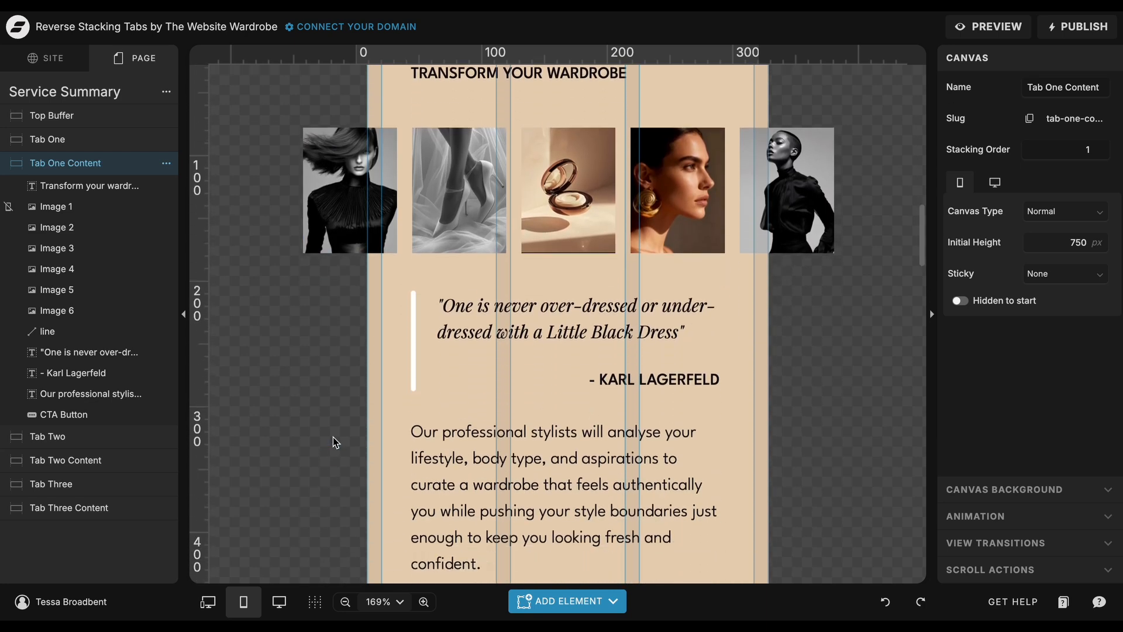
left_click(279, 601)
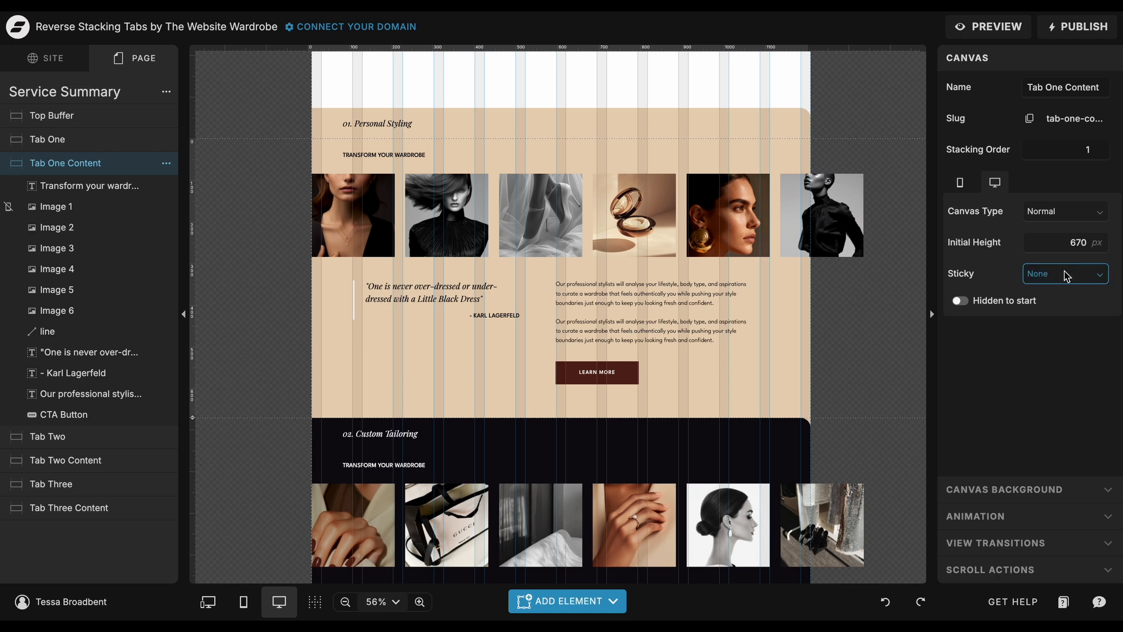
Try a desktop initial height of 950 px on the Tab One Content canvas and set it back to 670 px.
left_click(1068, 247)
left_click_drag(1065, 244, 1109, 245)
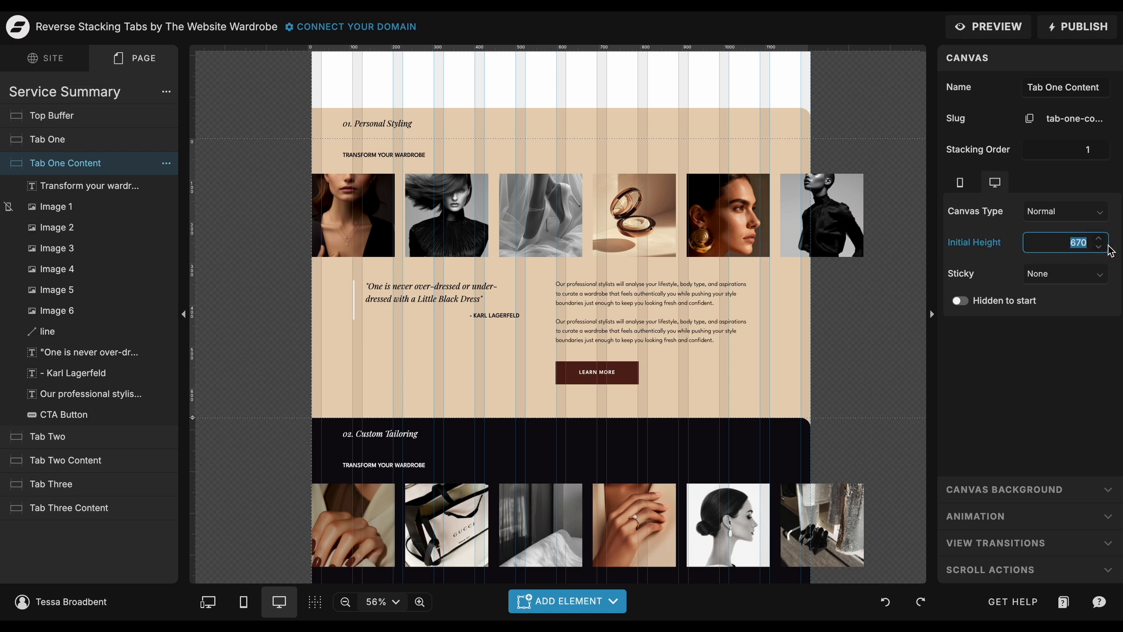
type("950")
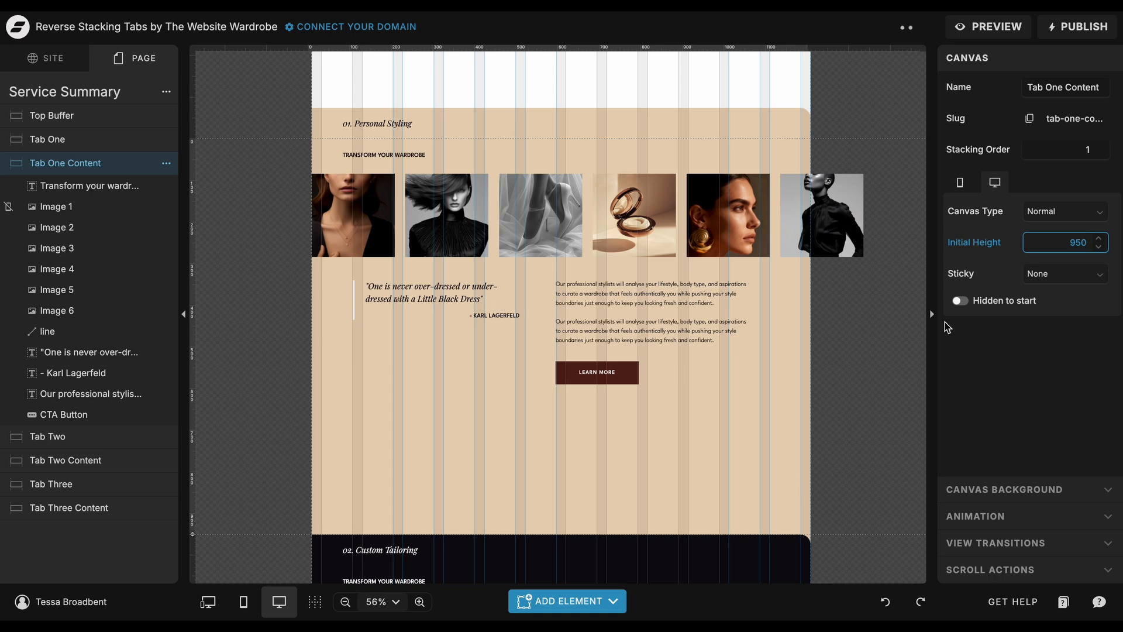
double_click(1067, 251)
type("670")
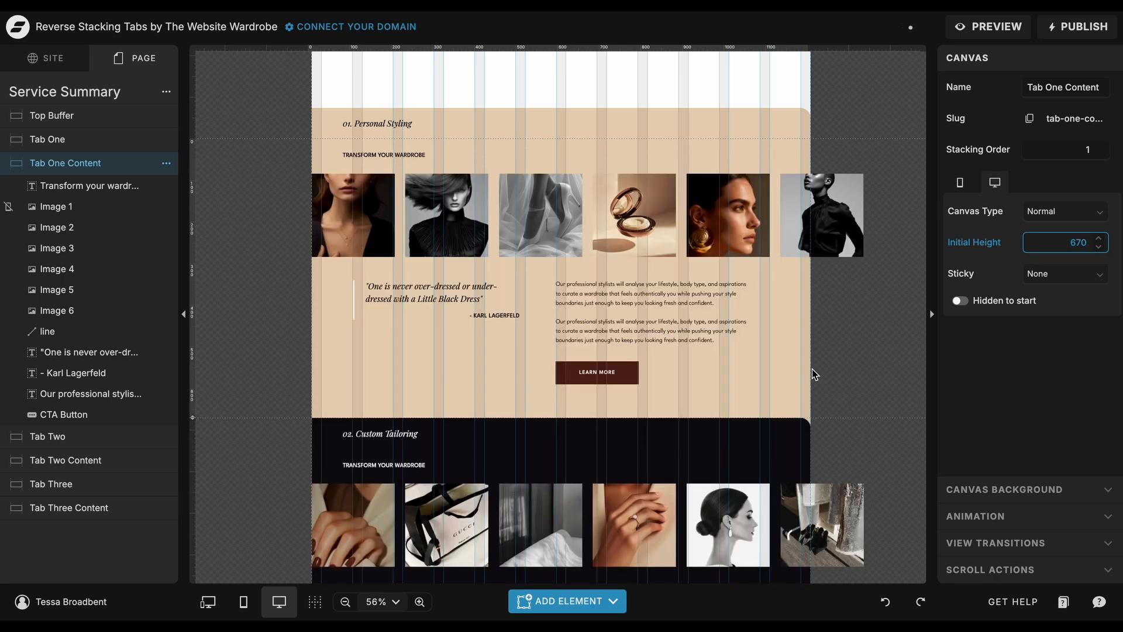
left_click(813, 369)
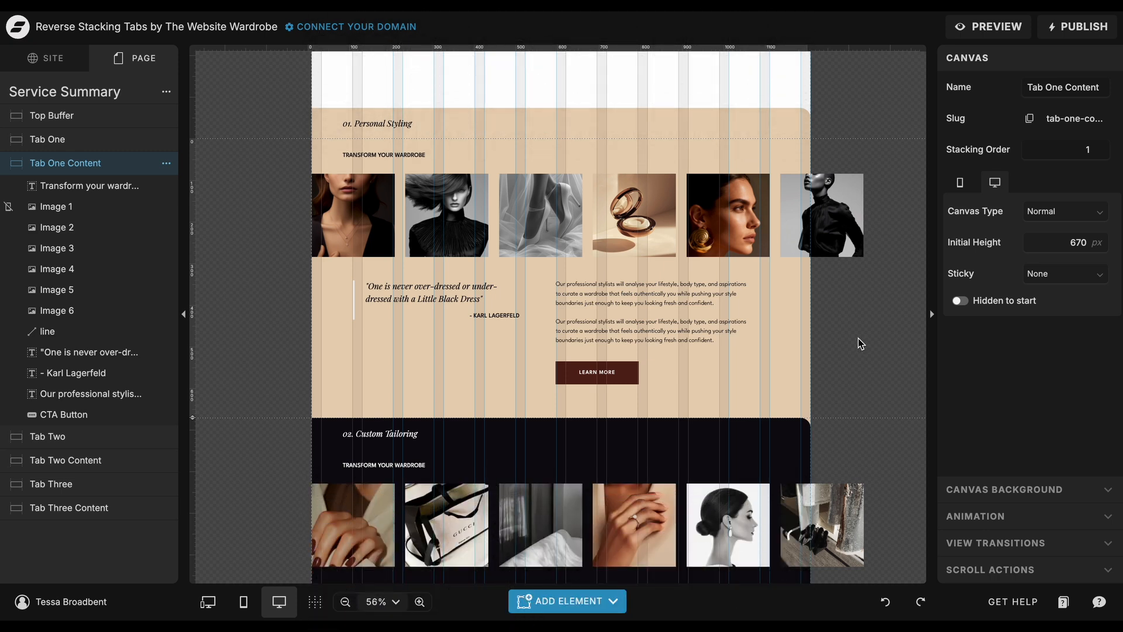
Inspect the desktop initial height and the available sticky options of the Tab One canvas.
left_click(119, 140)
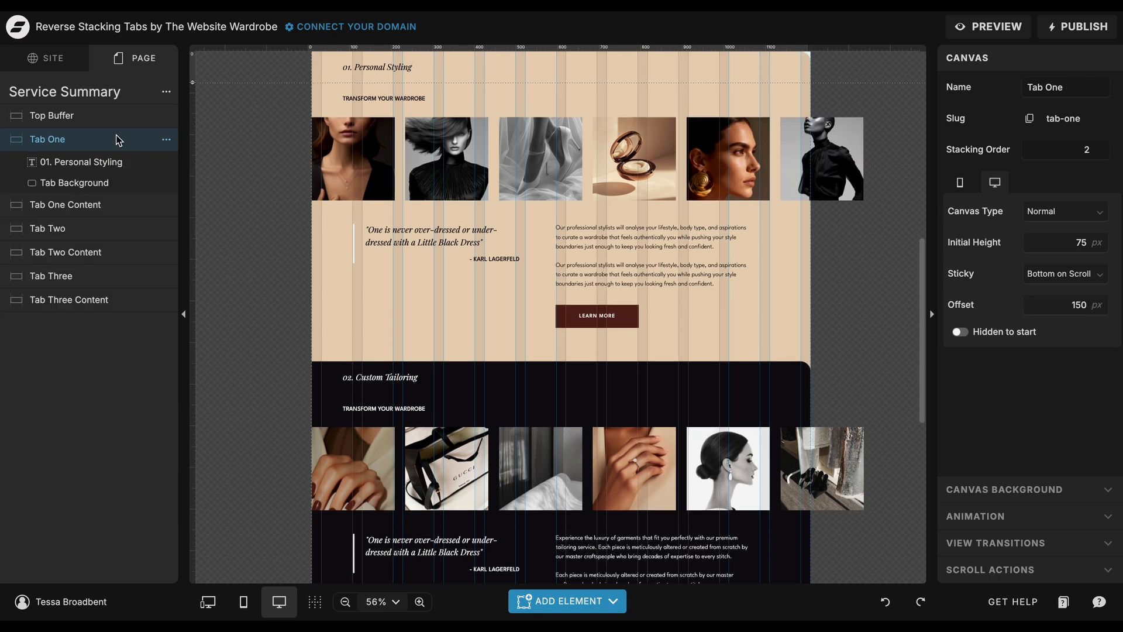
scroll(216, 264, "up", 2)
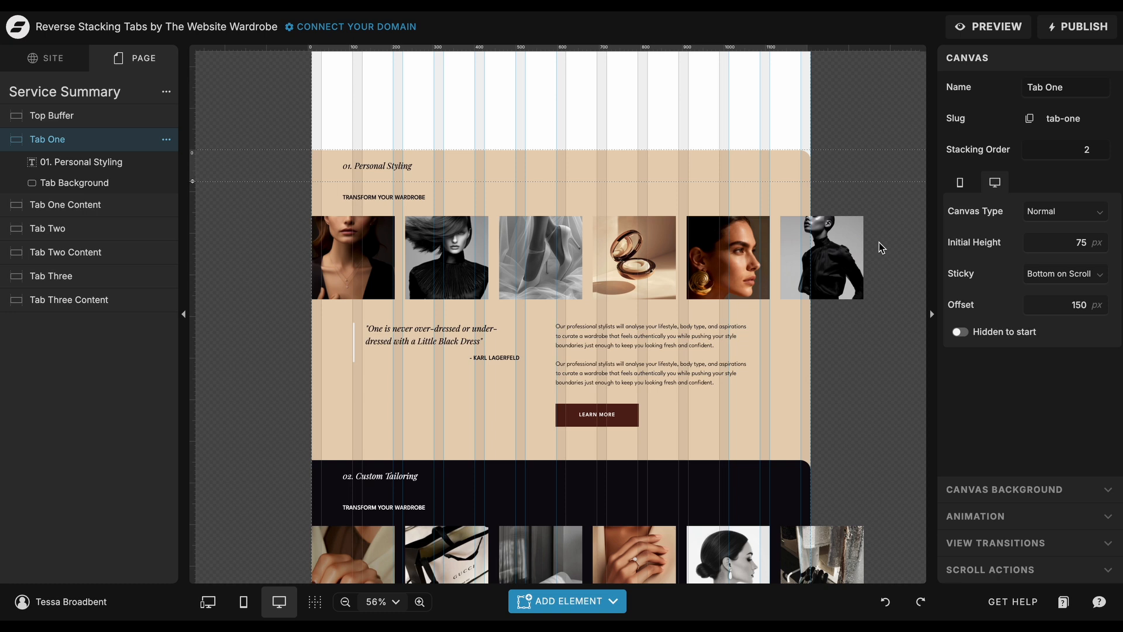
left_click(1083, 242)
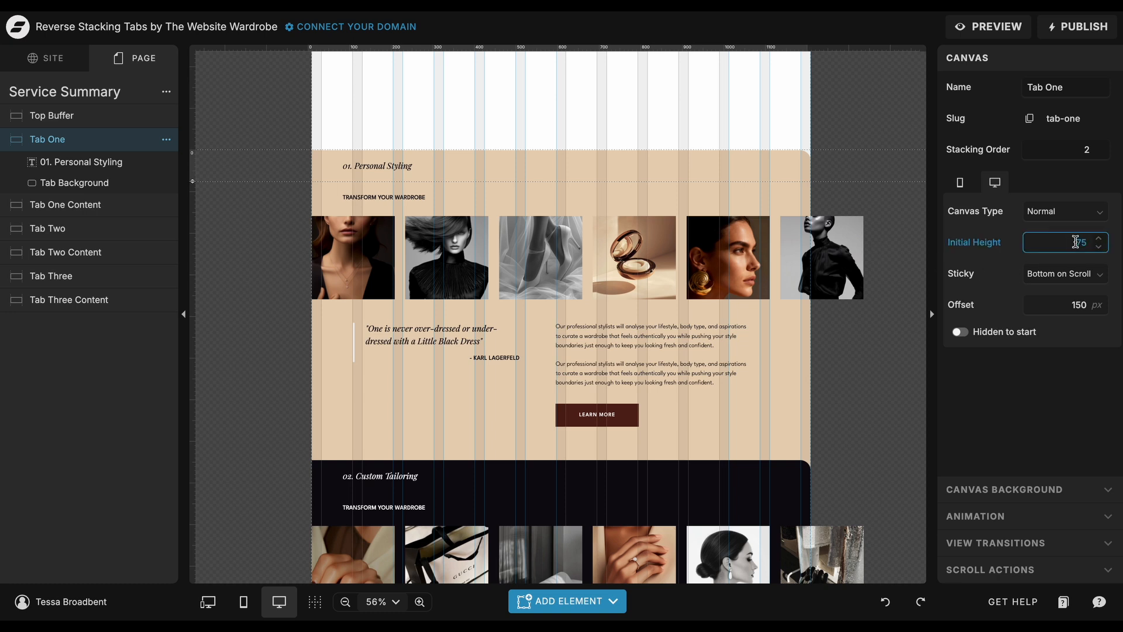
left_click_drag(1075, 242, 1093, 246)
left_click(1065, 275)
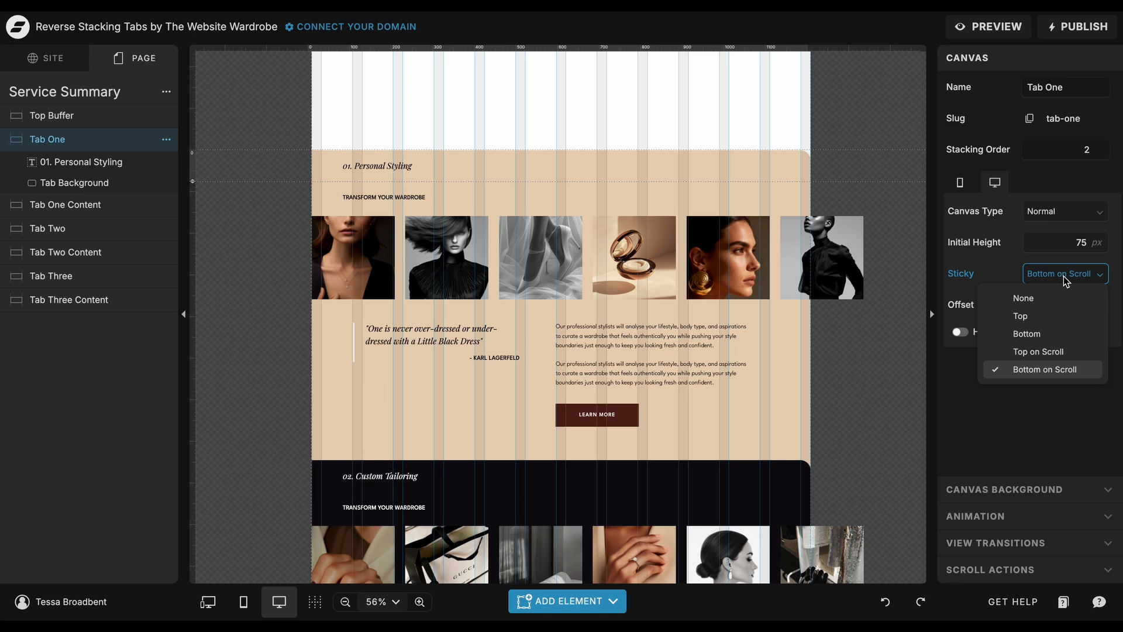
left_click(1066, 280)
Compare the stacking orders of the Tab One and Tab One Content canvases.
left_click(1081, 154)
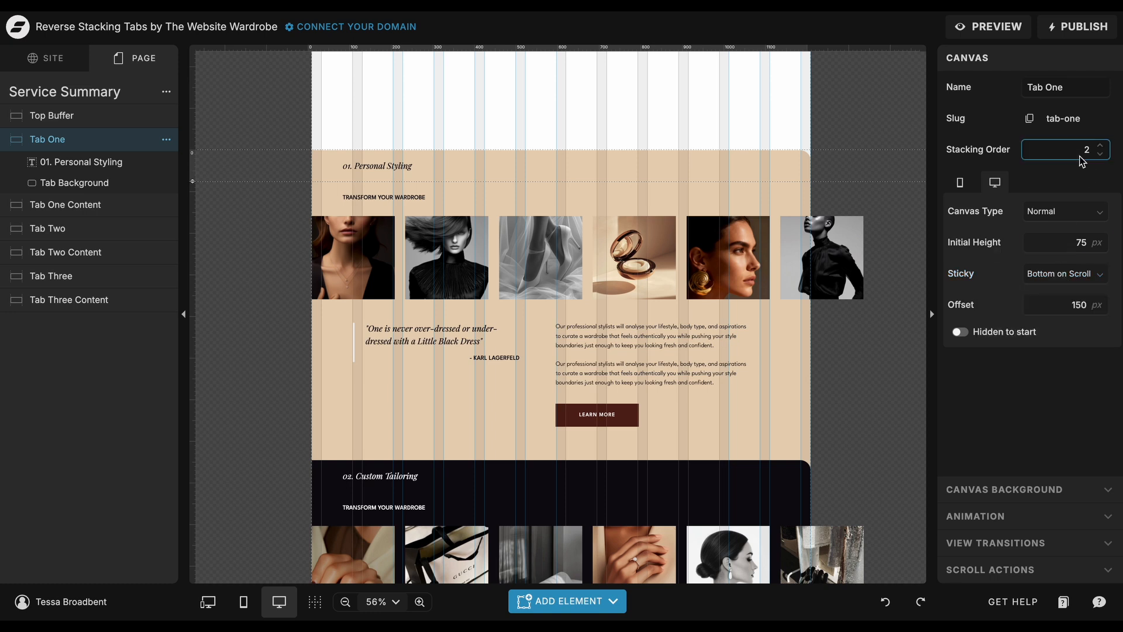
double_click(1082, 155)
left_click(142, 208)
left_click(1079, 152)
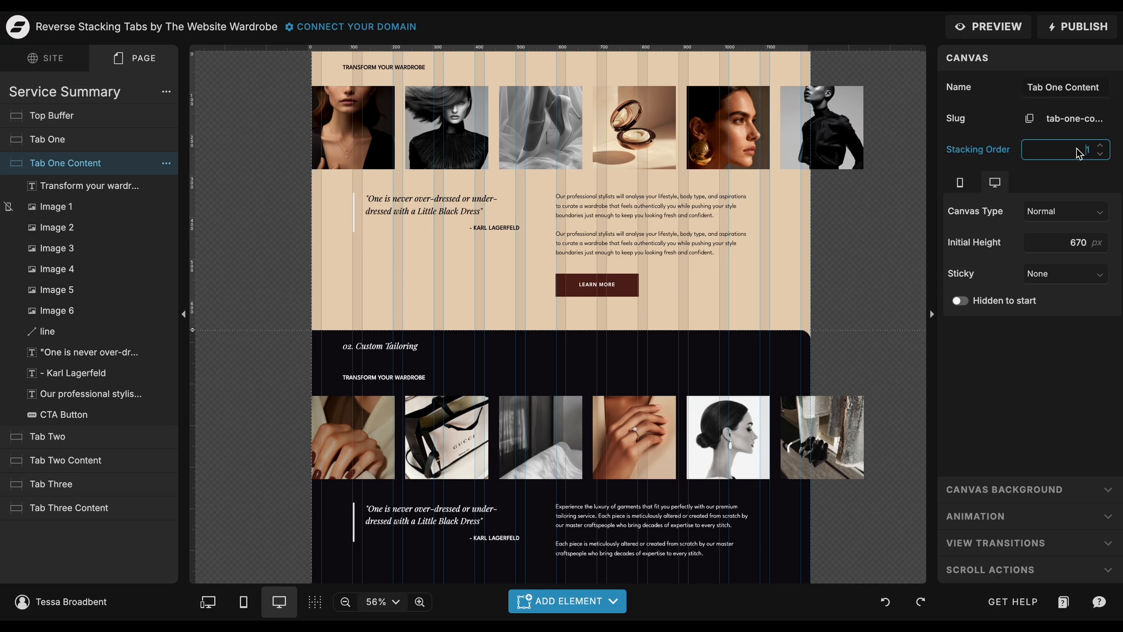
left_click_drag(1080, 152, 1096, 153)
Check the stacking orders of the Tab Two and Tab Three canvases and their content canvases.
left_click(740, 349)
scroll(752, 356, "down", 3)
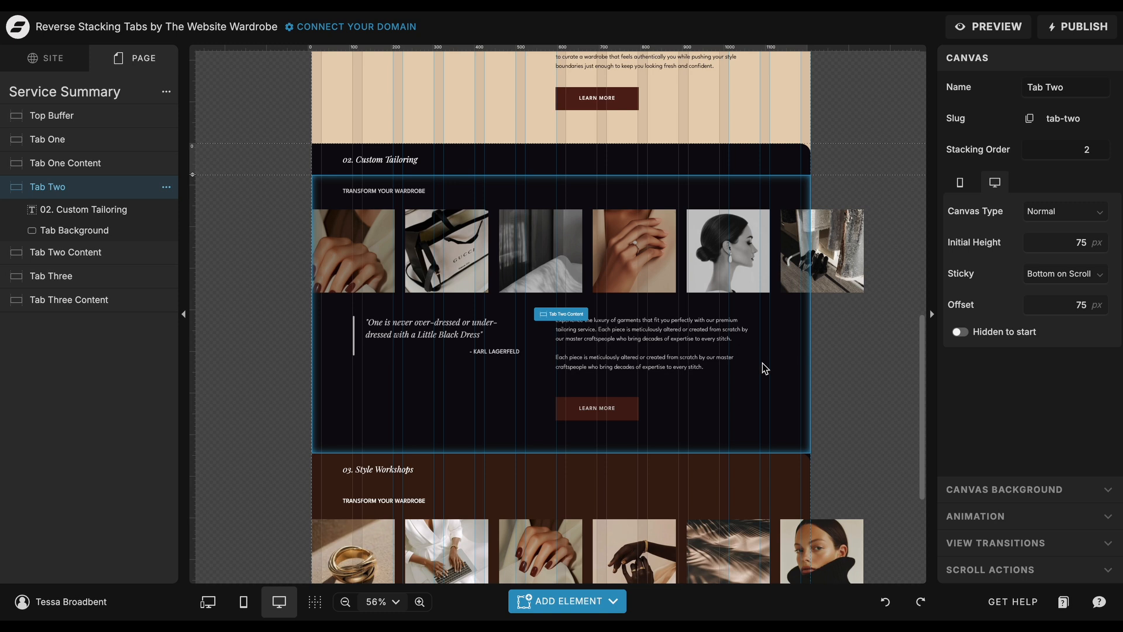
left_click(759, 424)
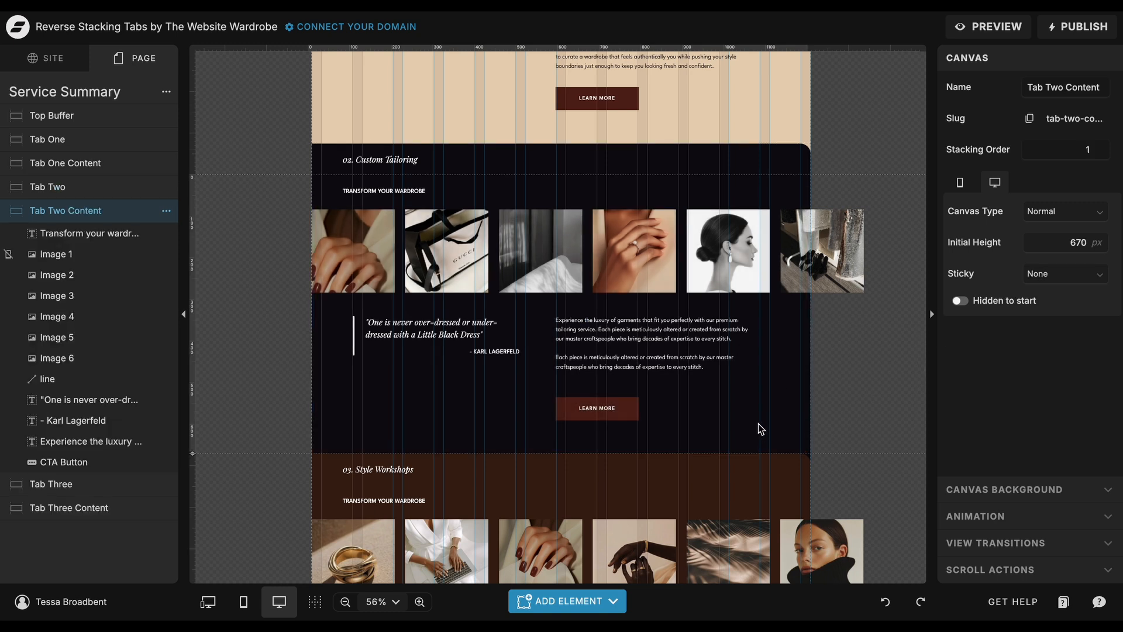
left_click(755, 465)
scroll(755, 468, "down", 3)
left_click(762, 504)
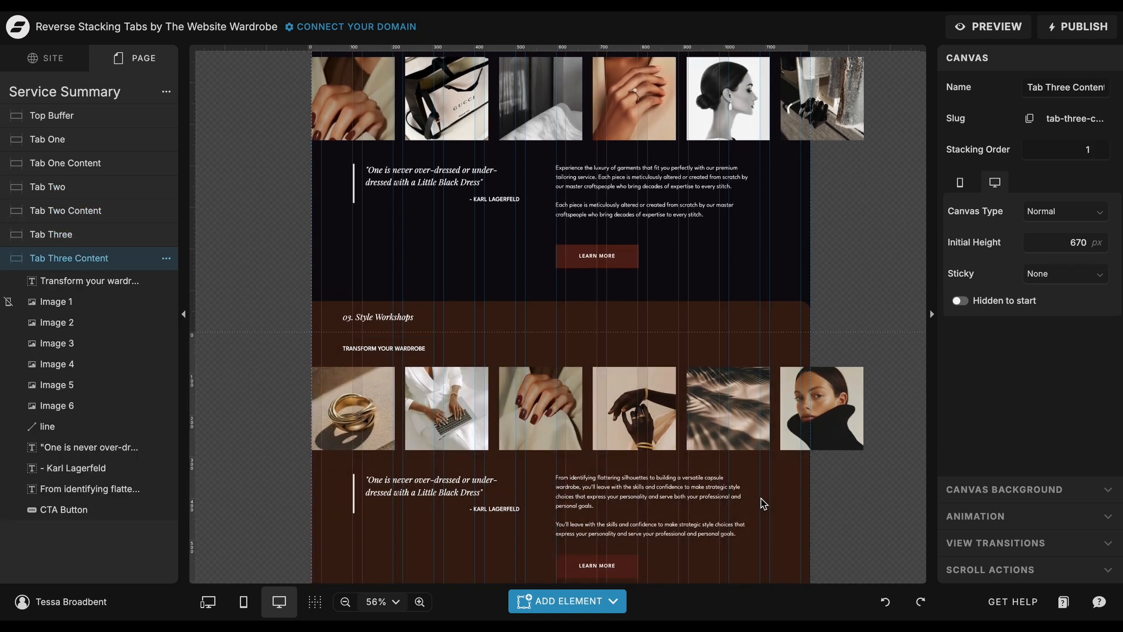
Inspect the stacking order of the Top Buffer canvas.
scroll(764, 503, "up", 10)
scroll(764, 503, "up", 5)
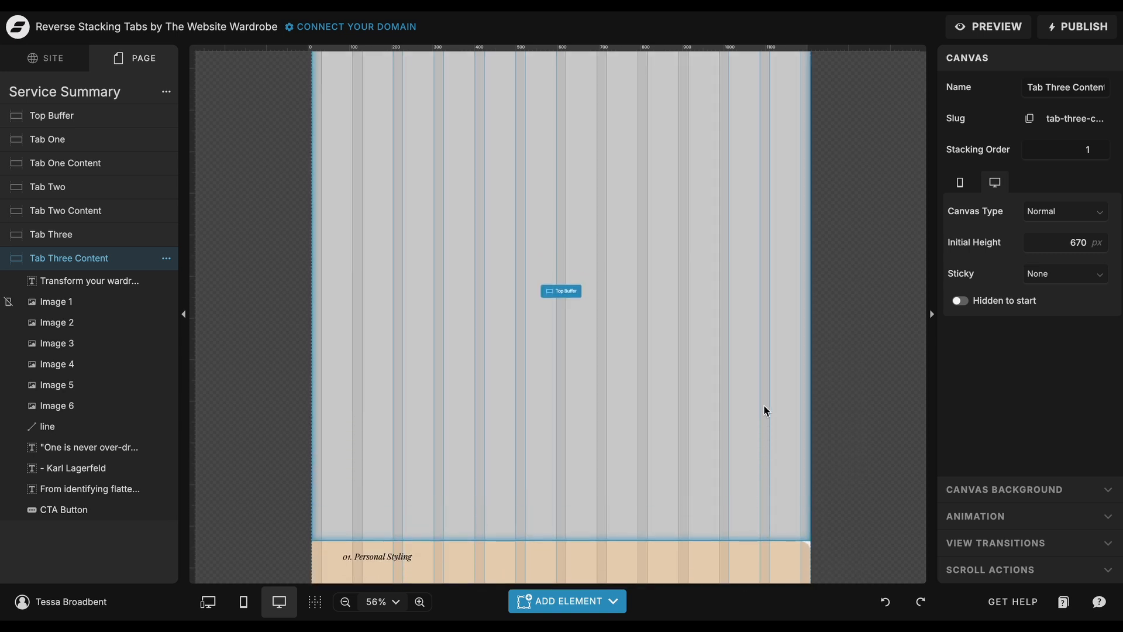
left_click(767, 411)
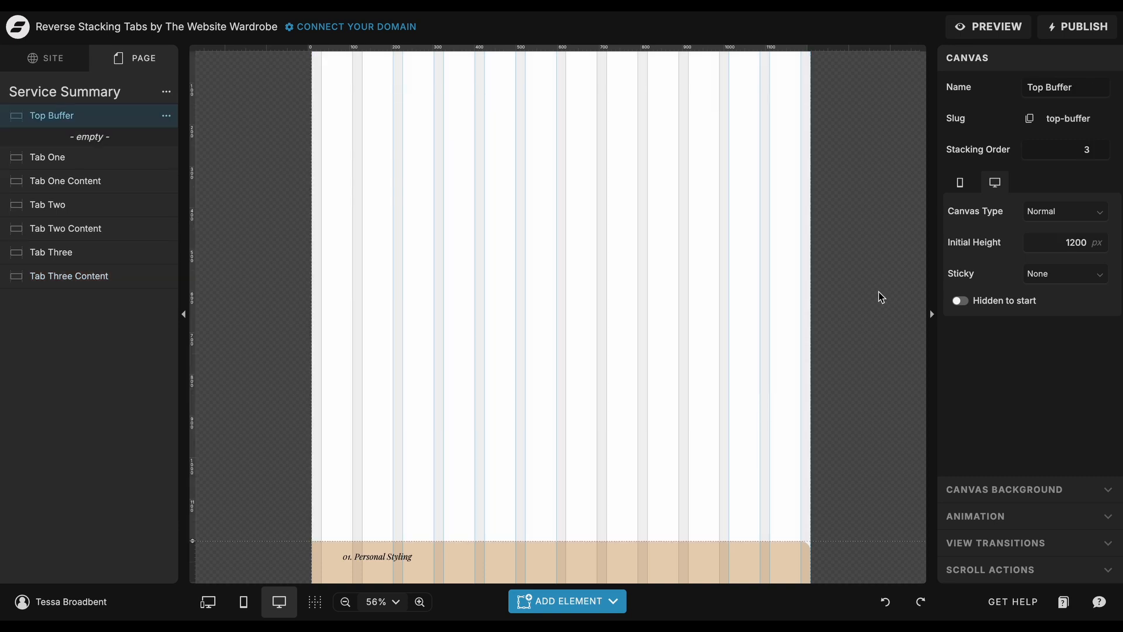
left_click(1079, 153)
left_click_drag(1078, 153, 1098, 155)
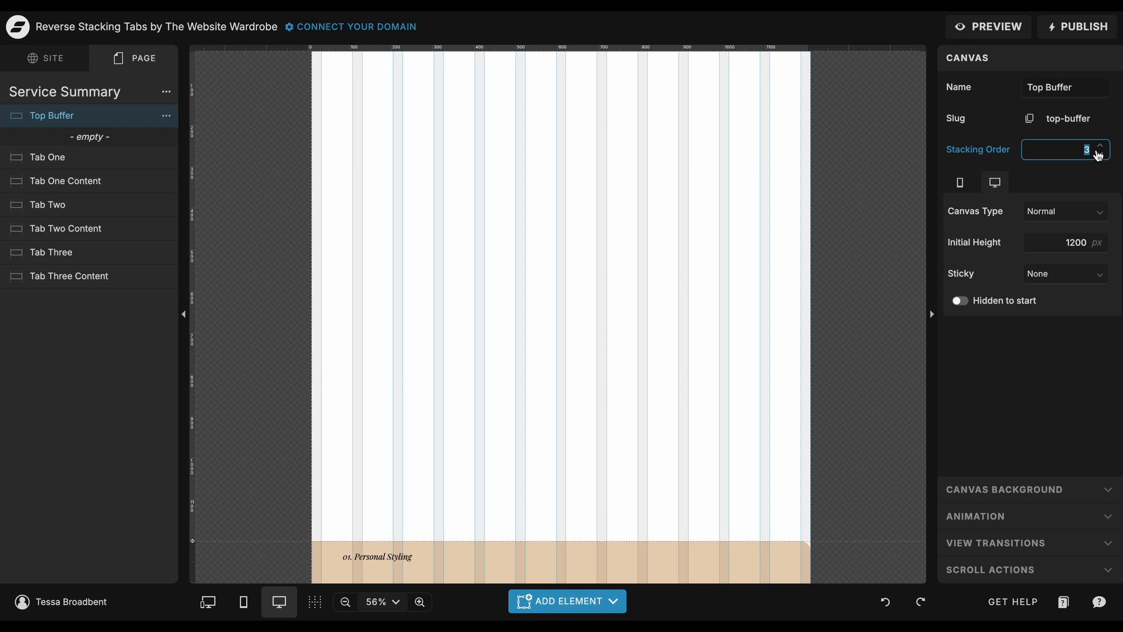
left_click(861, 324)
Inspect the sticky offset of the Tab Three canvas.
scroll(861, 325, "down", 2)
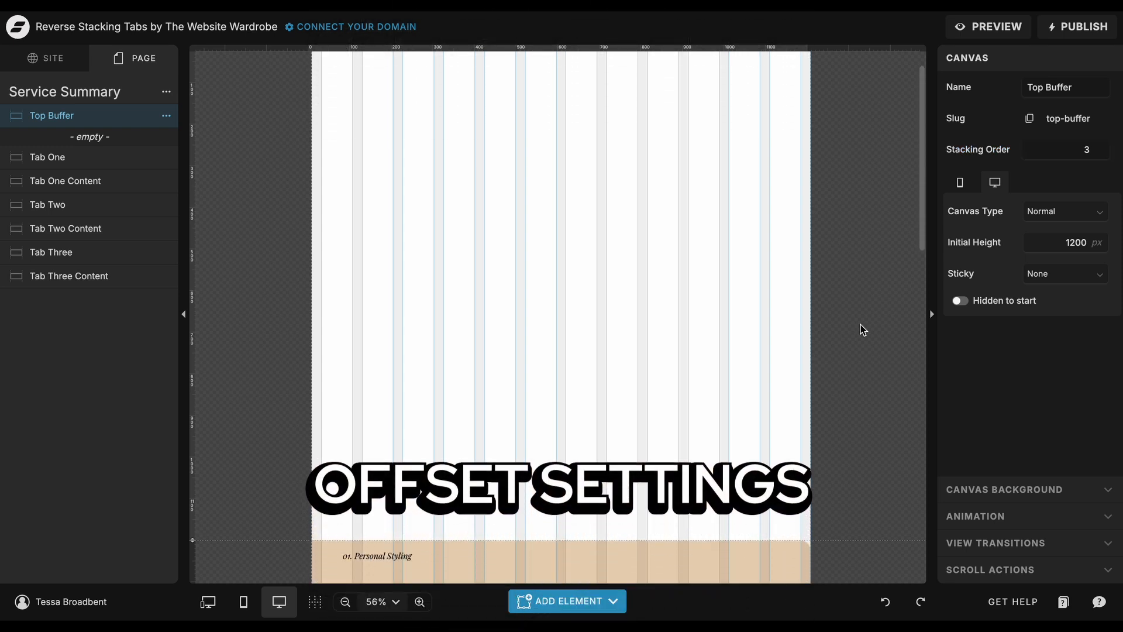
scroll(861, 324, "down", 5)
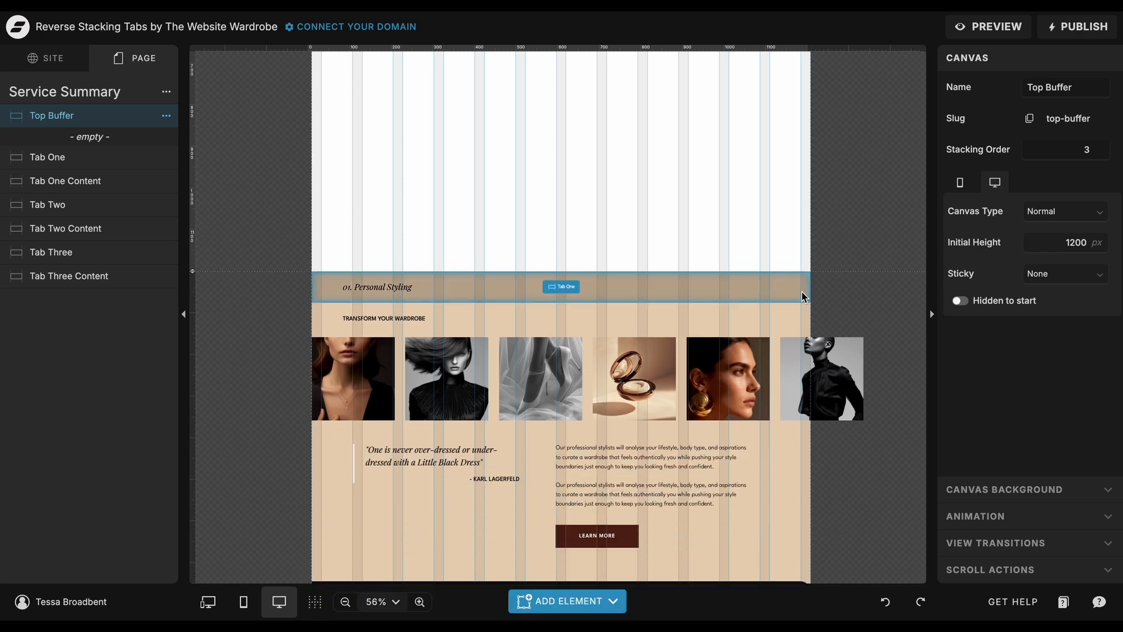
scroll(804, 297, "down", 10)
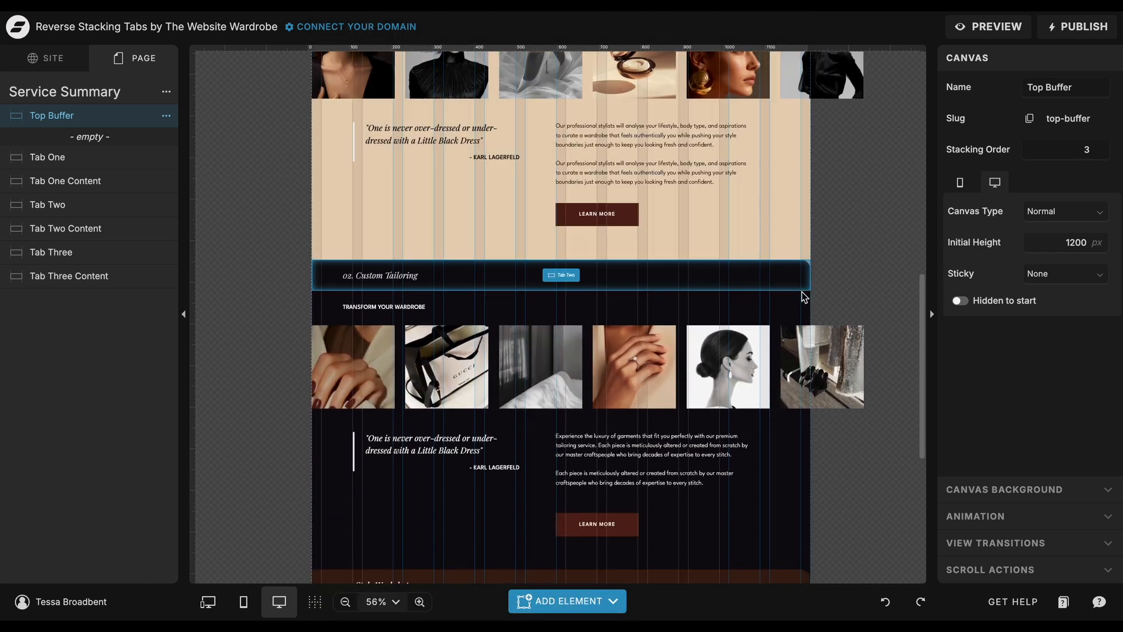
scroll(805, 296, "down", 5)
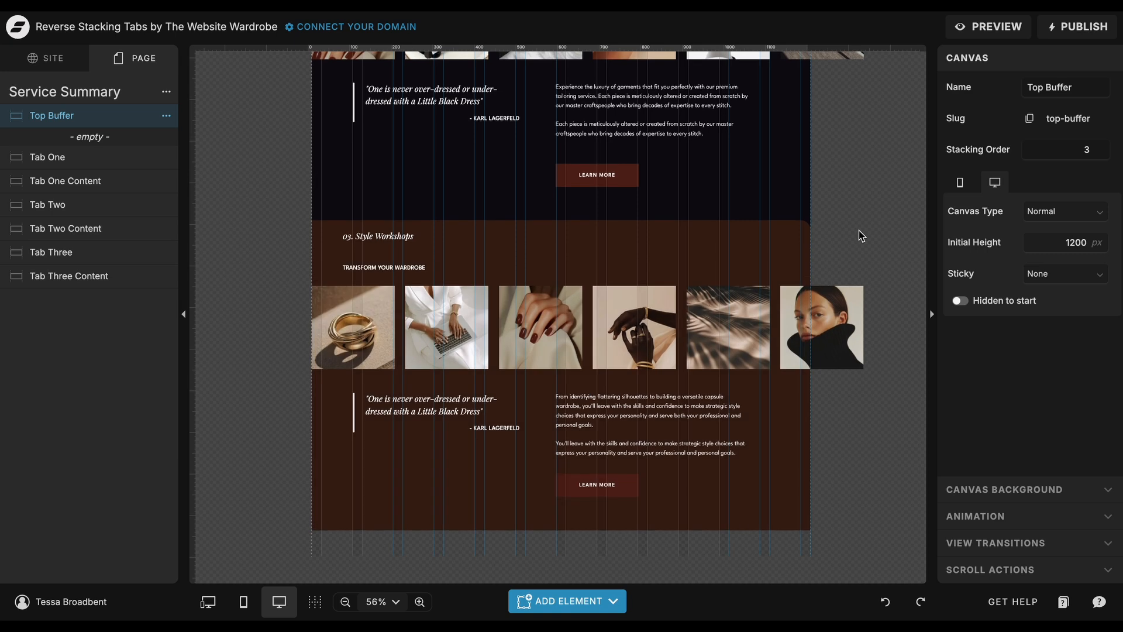
left_click(768, 240)
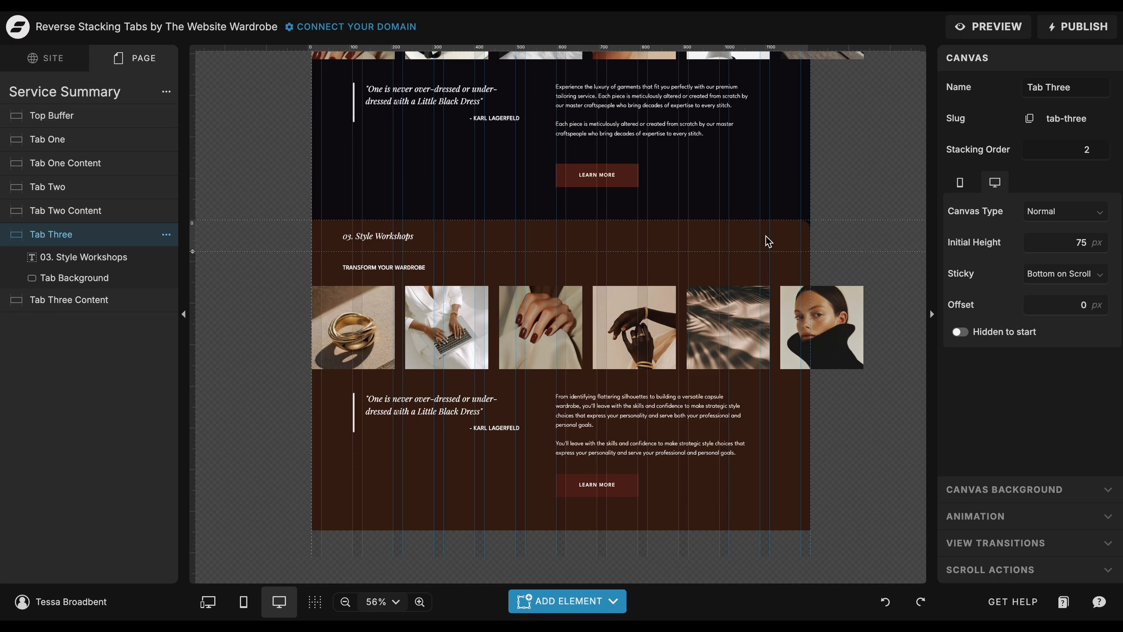
left_click(1072, 307)
left_click_drag(1072, 307, 1091, 309)
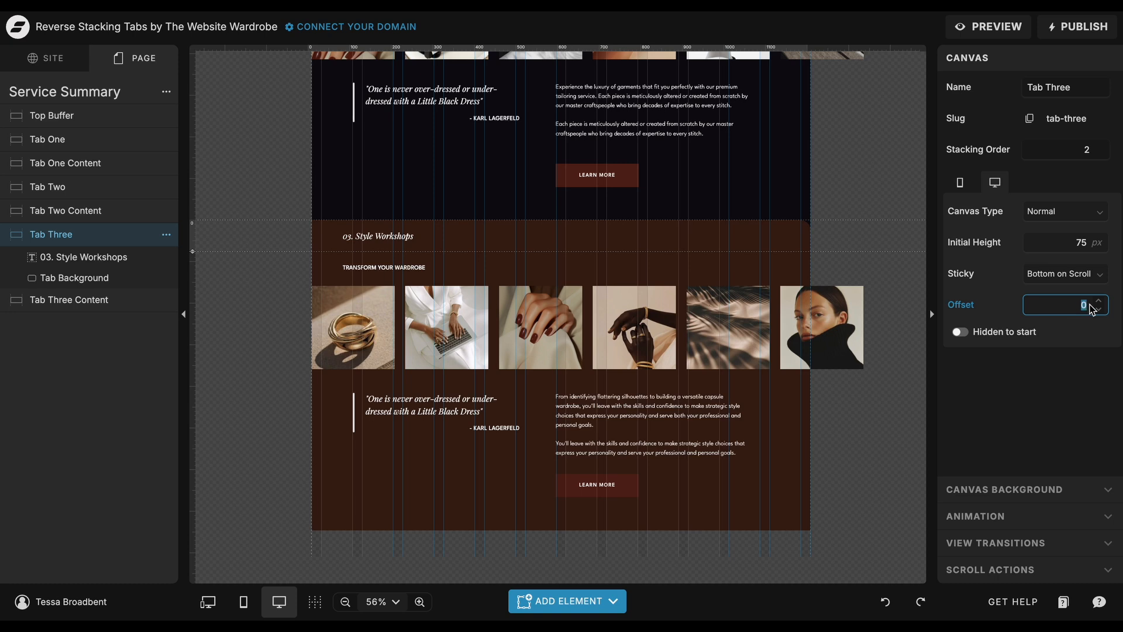
Inspect the sticky offset of the Tab Two canvas.
scroll(856, 180, "up", 5)
left_click(769, 192)
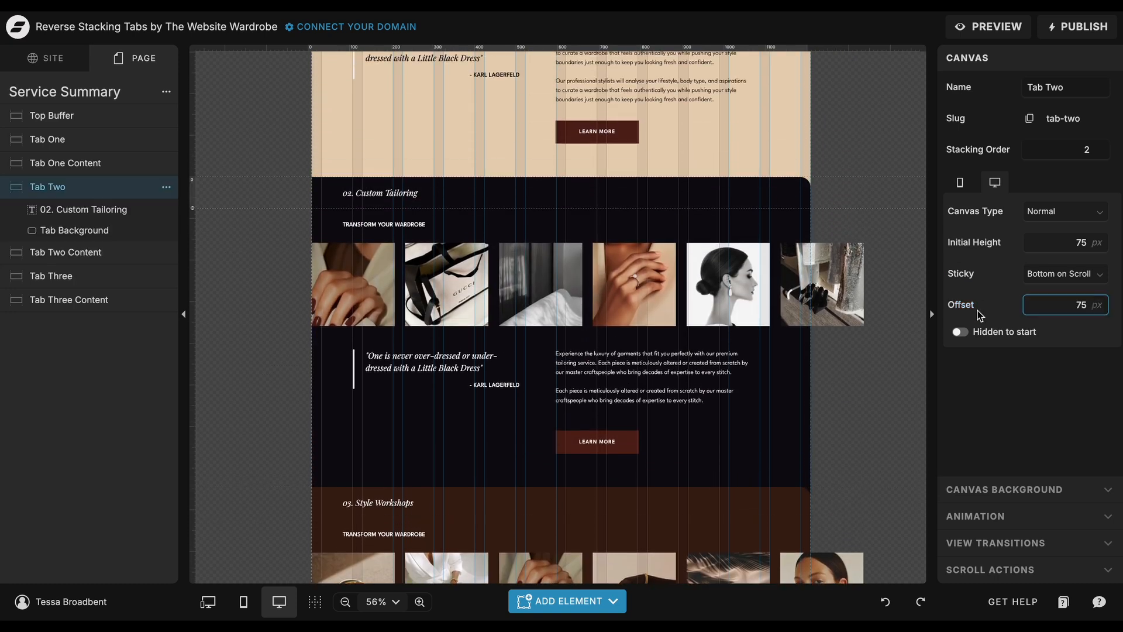
left_click_drag(1060, 305, 1091, 309)
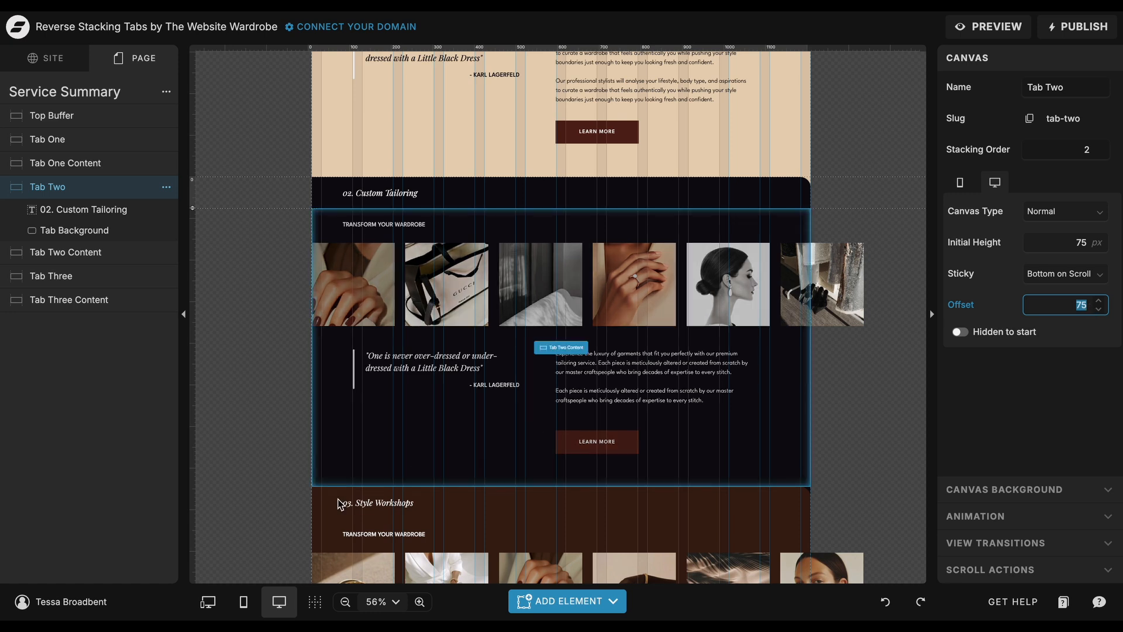
Inspect the mobile sticky offset of the Tab Two canvas and return to the desktop layout.
left_click(243, 602)
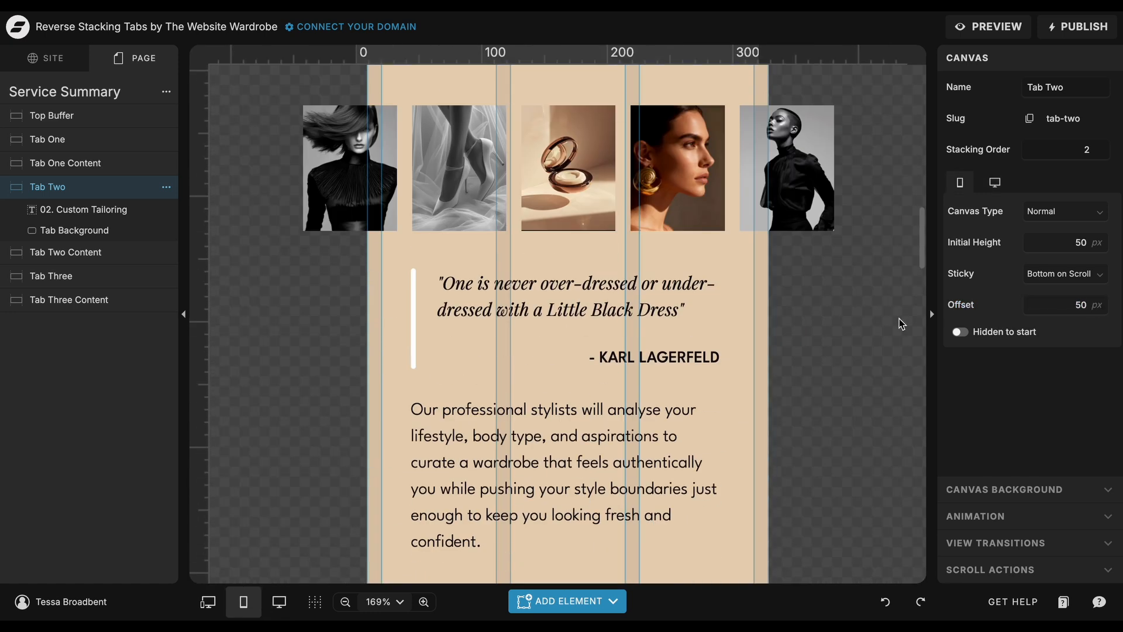
left_click(1060, 309)
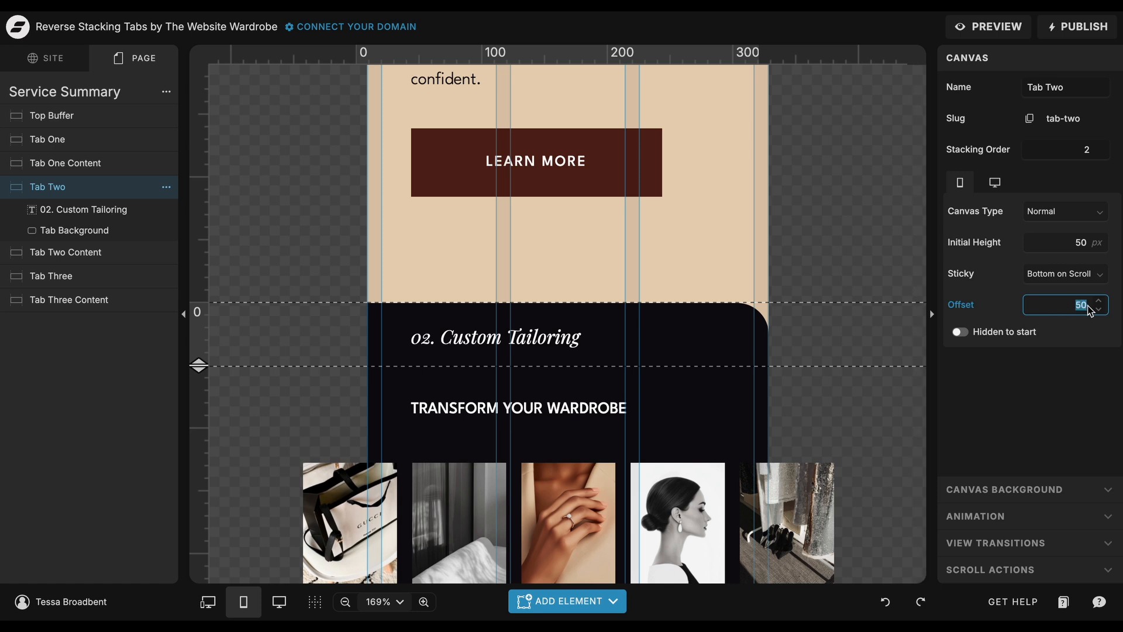
left_click(280, 601)
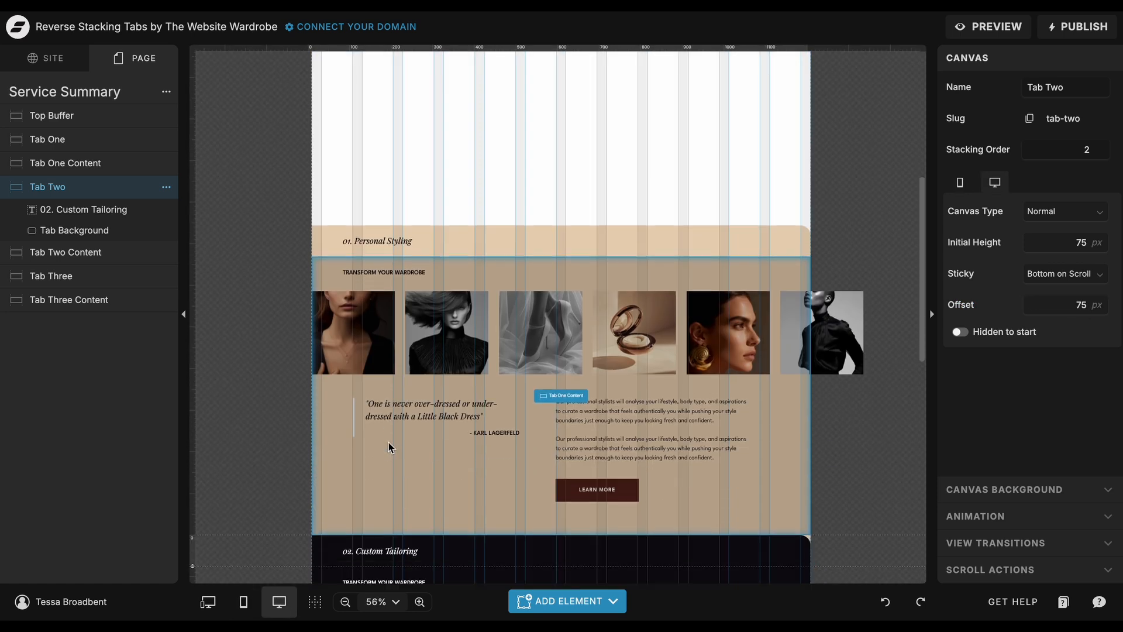
Inspect the desktop sticky offset of the Tab One canvas.
left_click(657, 145)
left_click(656, 153)
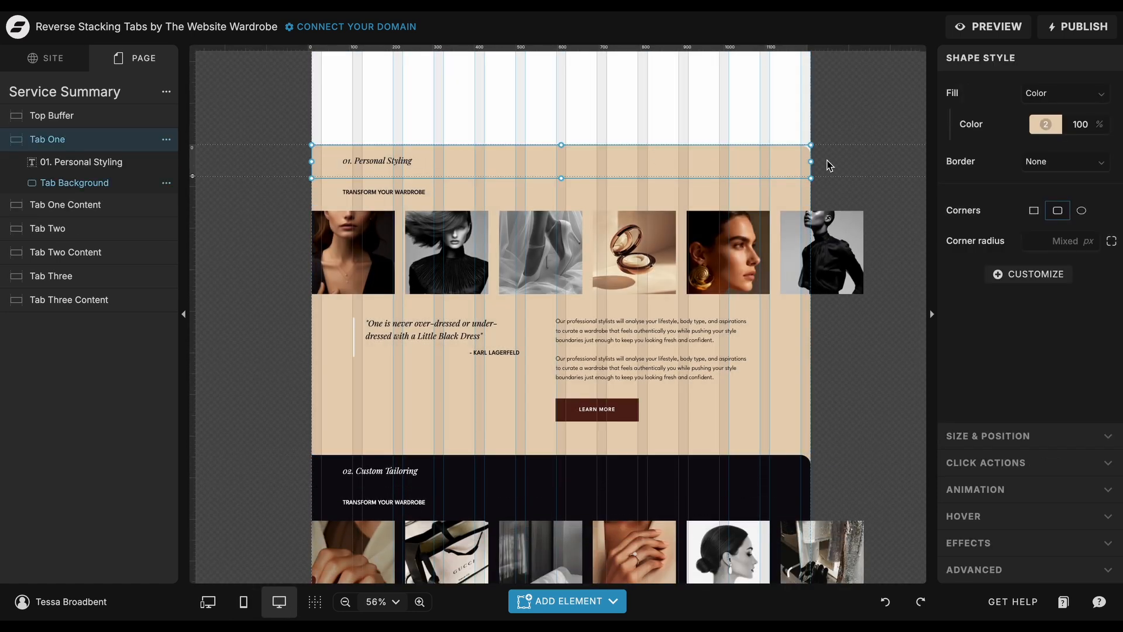
left_click(388, 442)
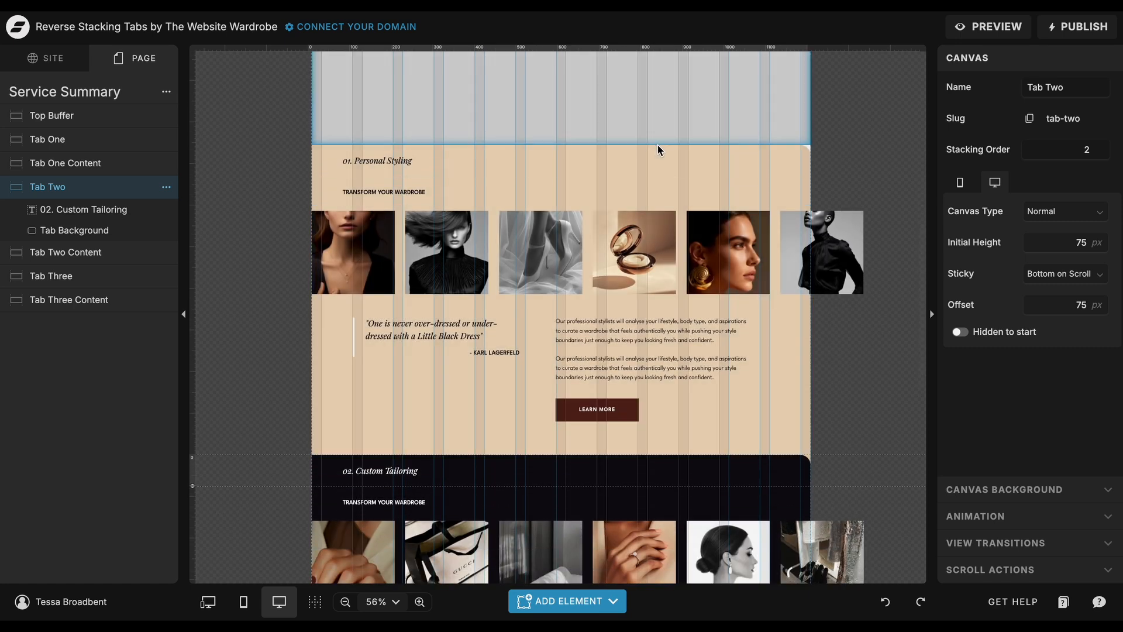
left_click(657, 146)
left_click(657, 154)
left_click(829, 166)
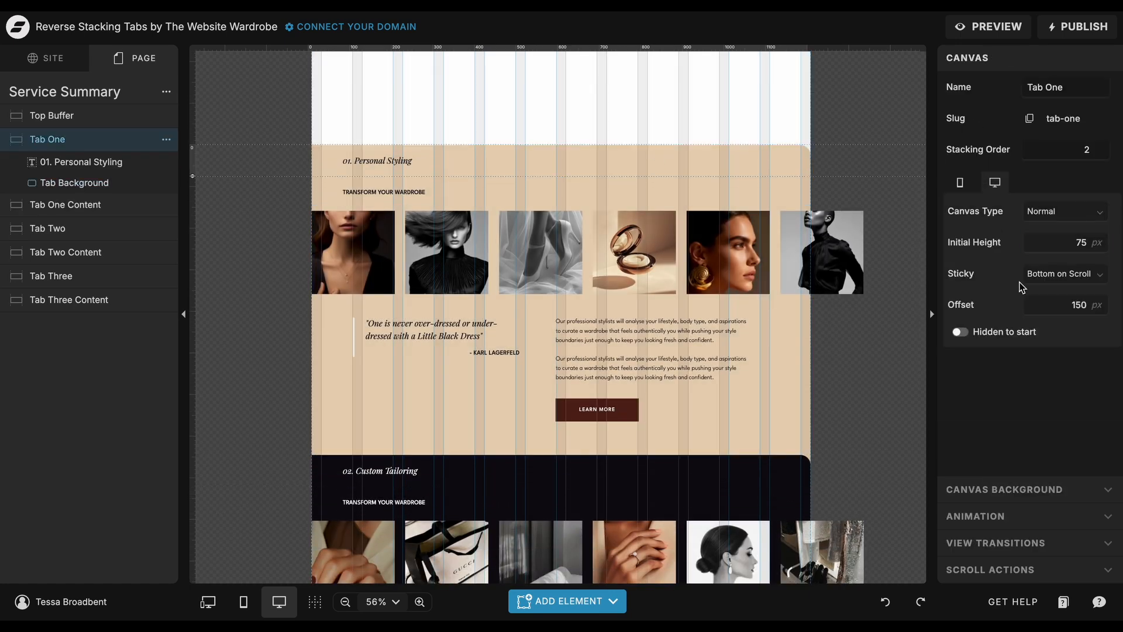
double_click(1091, 307)
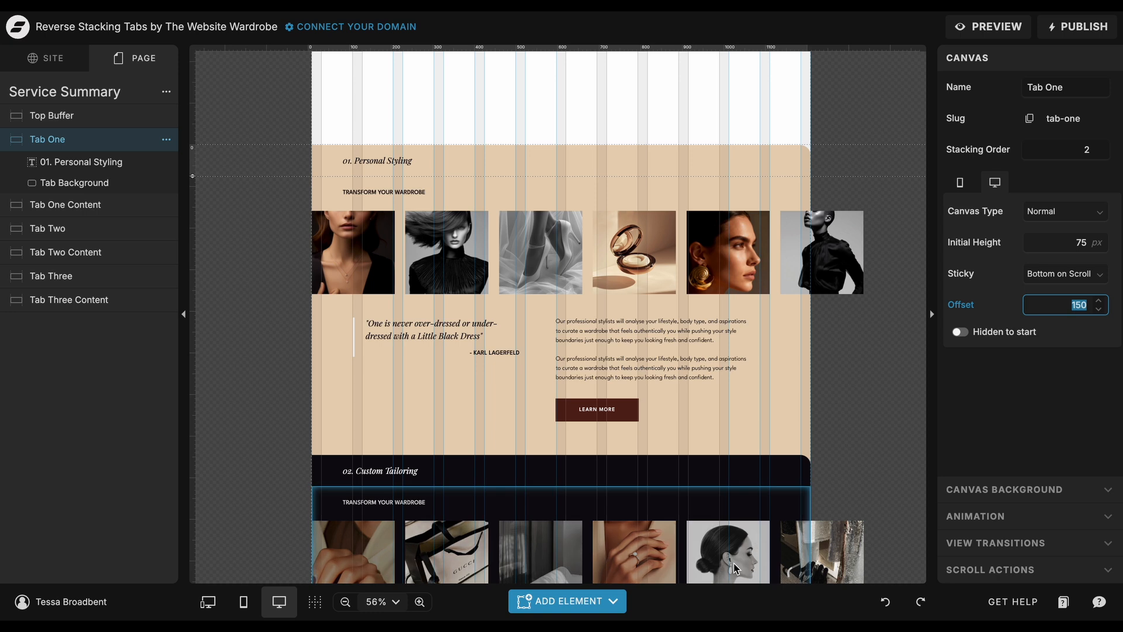
Inspect the mobile sticky offset of the Tab One canvas and return to the desktop layout.
left_click(243, 601)
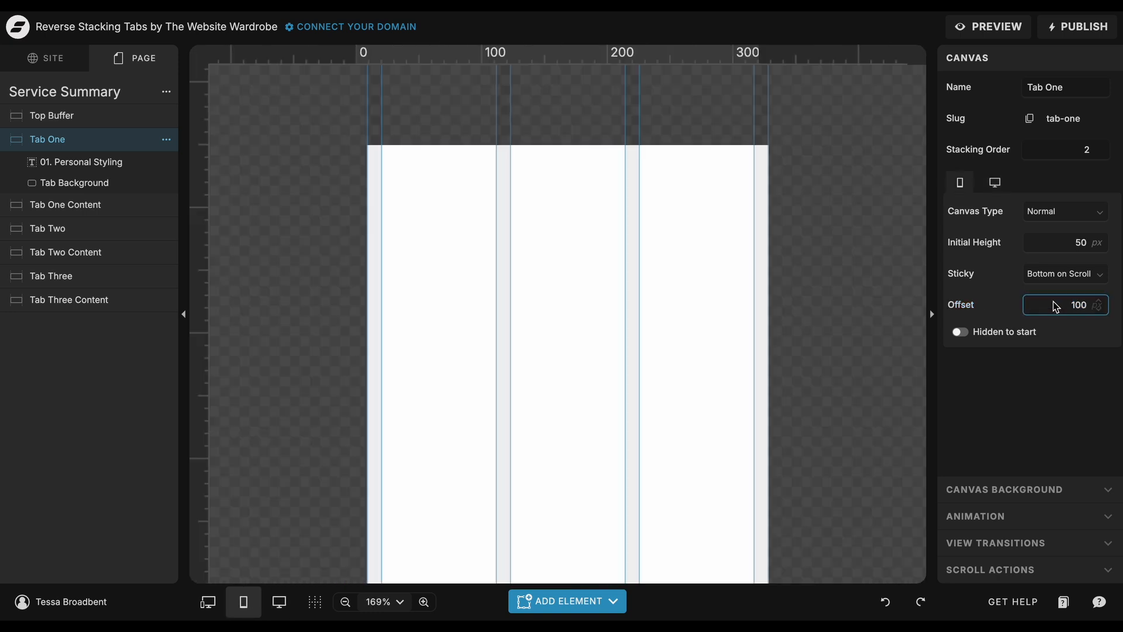
double_click(1092, 305)
scroll(789, 433, "down", 5)
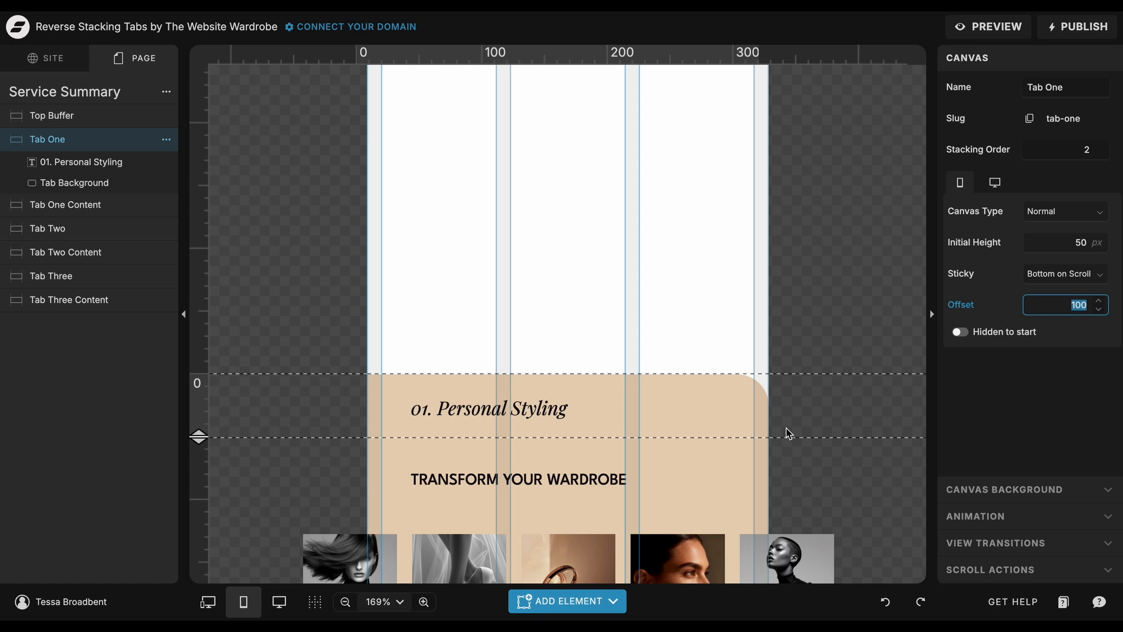
left_click(279, 601)
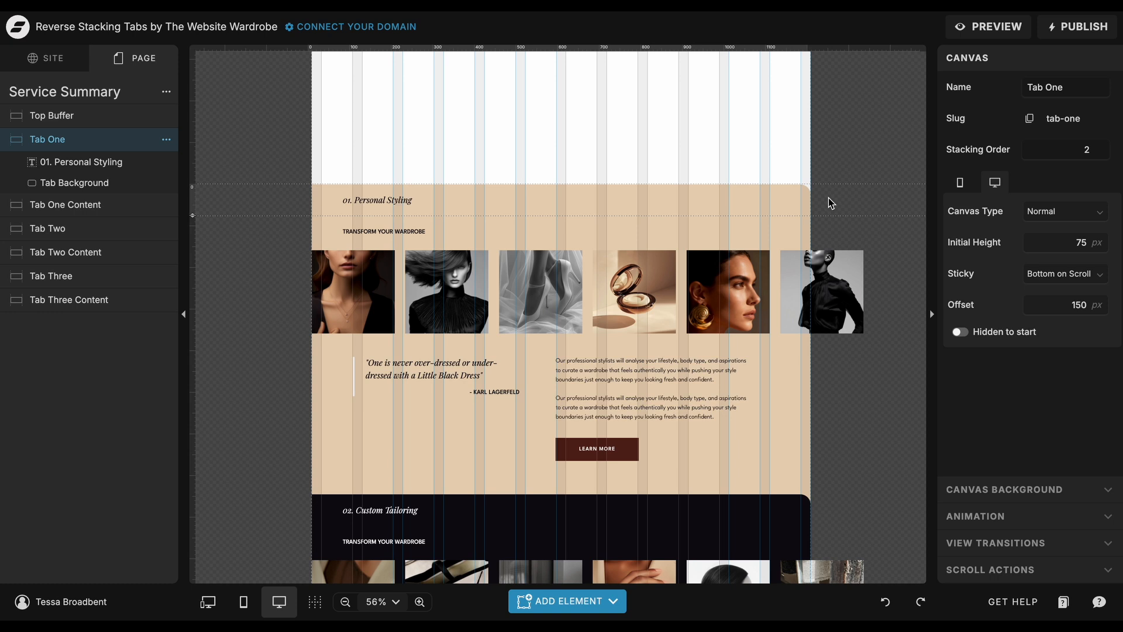
Compare the desktop heights and sticky offsets of the Tab Three, Tab Two and Tab One canvases.
scroll(828, 197, "down", 10)
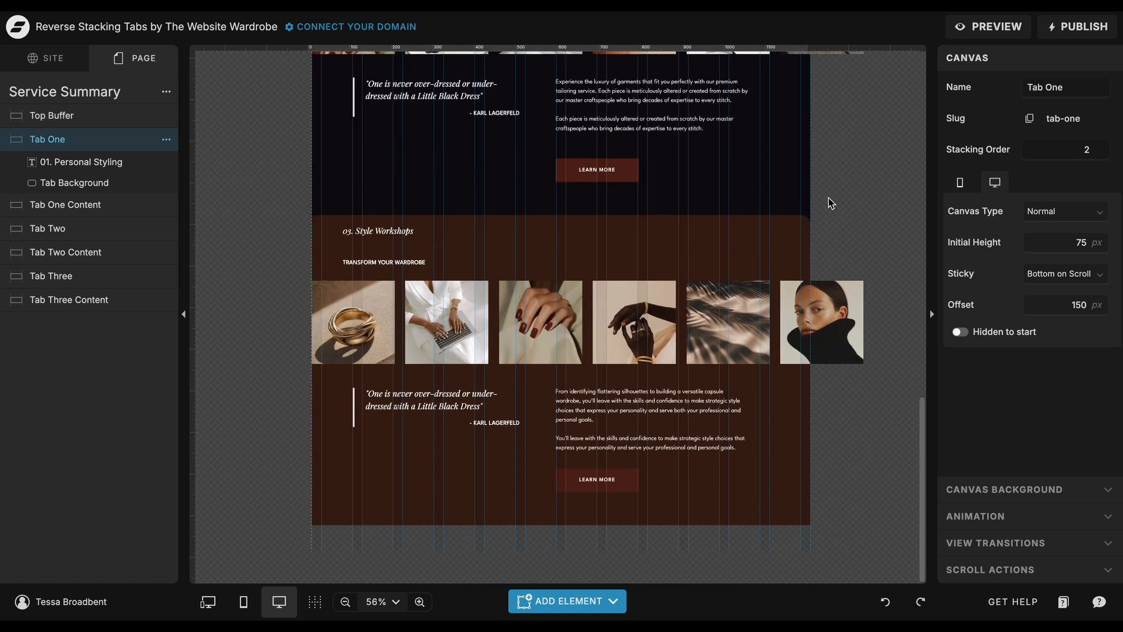
left_click(782, 242)
scroll(868, 181, "up", 5)
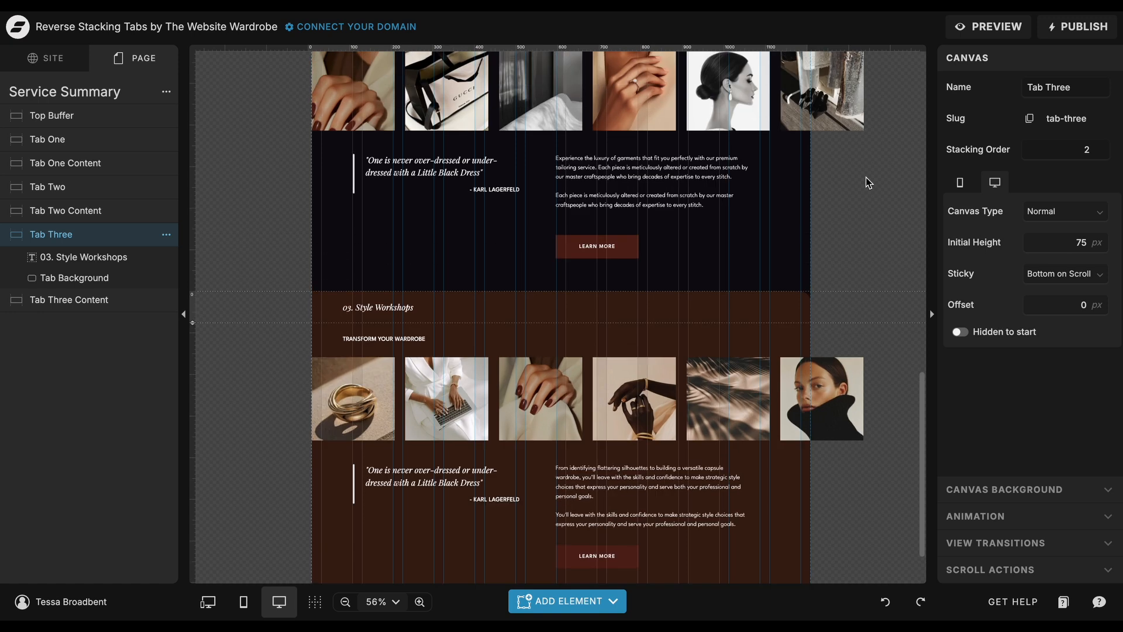
left_click(799, 225)
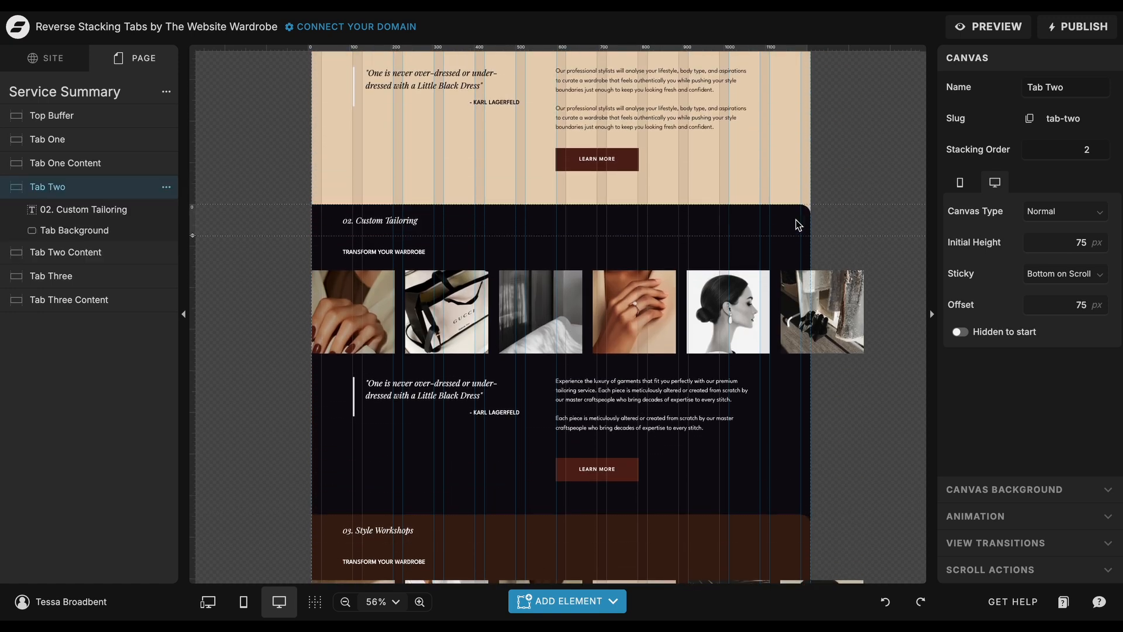
scroll(865, 173, "up", 5)
left_click(799, 174)
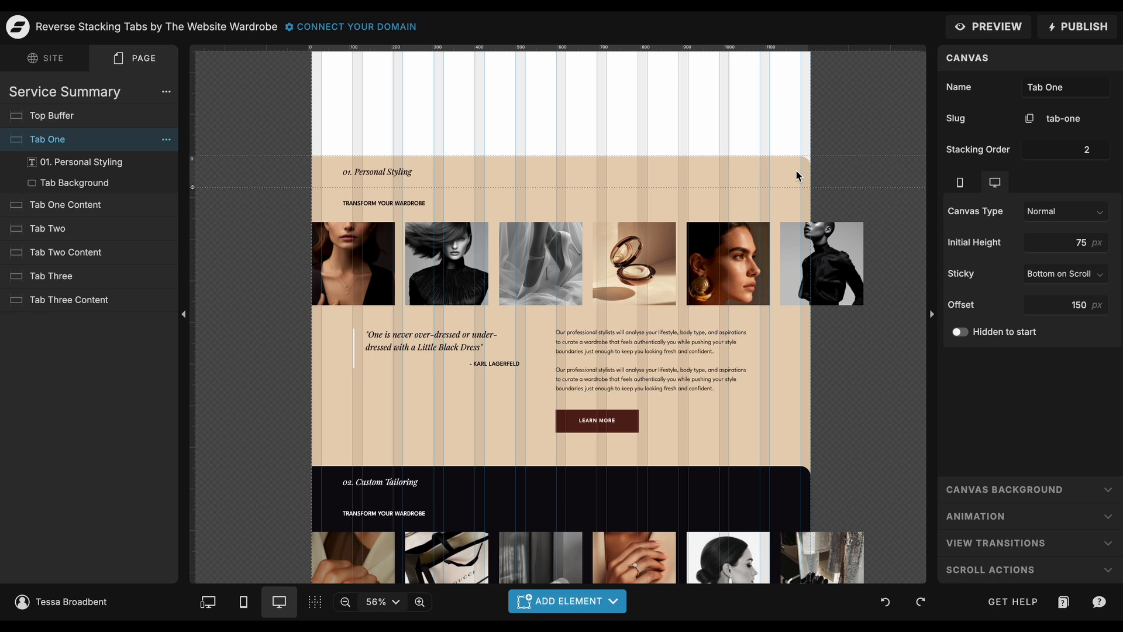
Compare the mobile heights and sticky offsets of the Tab Three, Tab Two and Tab One canvases, ending in the desktop layout.
left_click(243, 602)
scroll(282, 522, "down", 15)
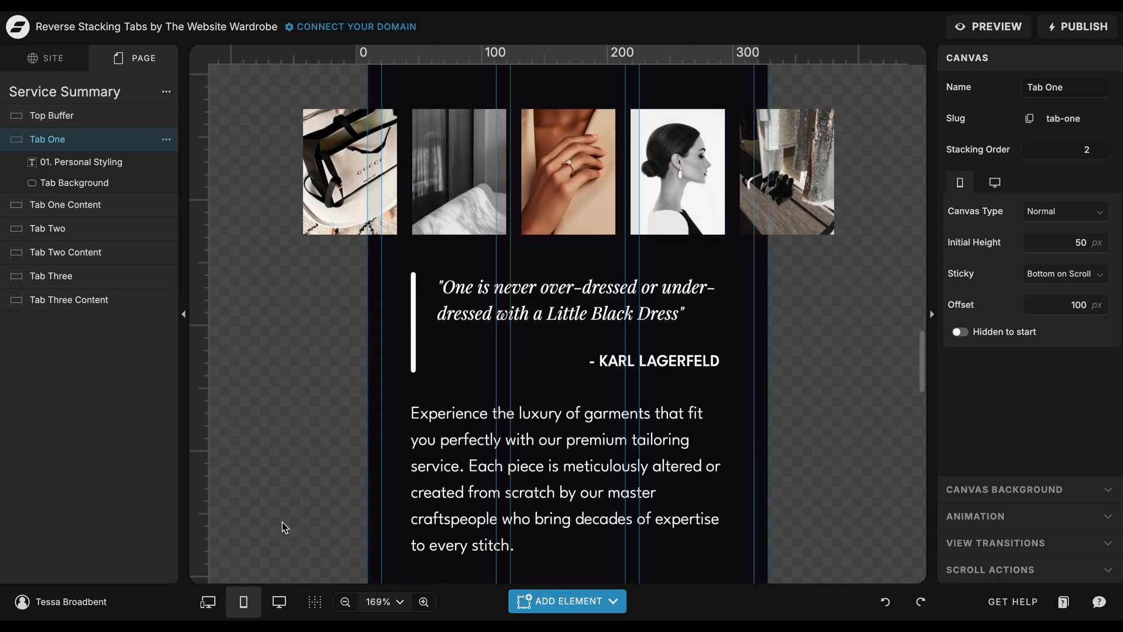
scroll(282, 522, "down", 4)
left_click(644, 417)
scroll(645, 417, "up", 8)
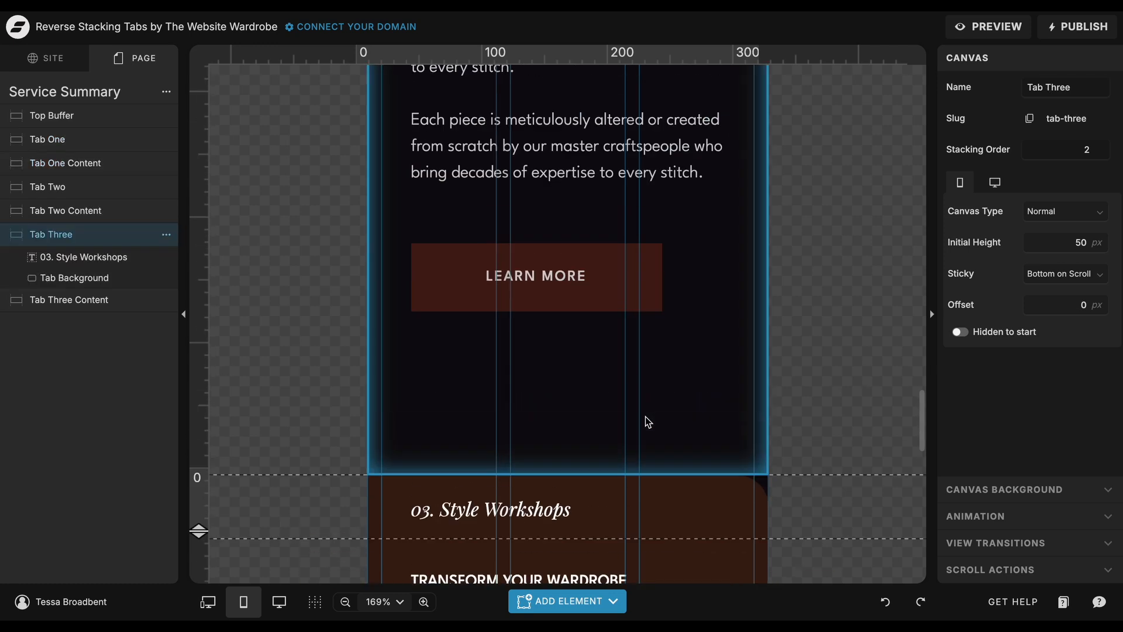
scroll(682, 272, "up", 8)
left_click(681, 244)
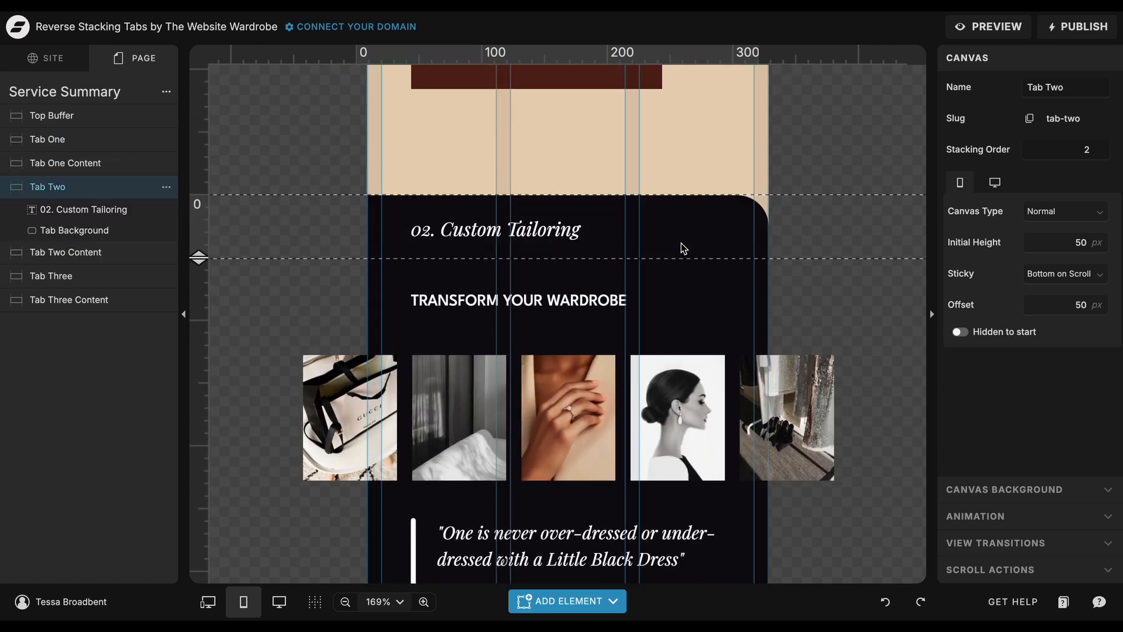
scroll(681, 243, "up", 2)
scroll(681, 243, "up", 10)
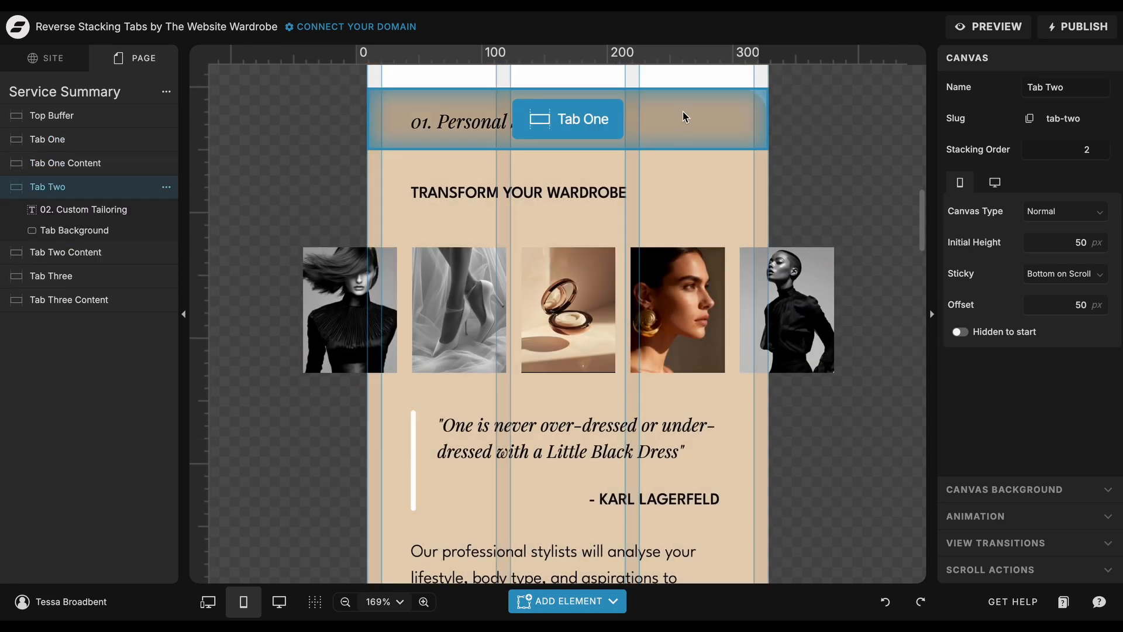
left_click(682, 111)
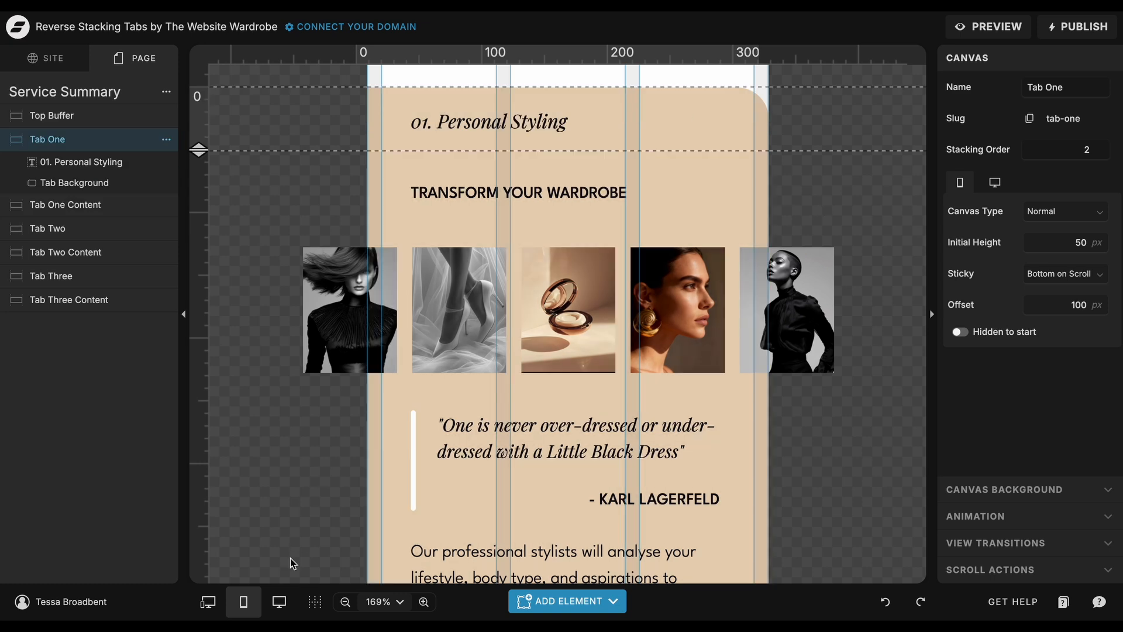
left_click(281, 600)
left_click(280, 600)
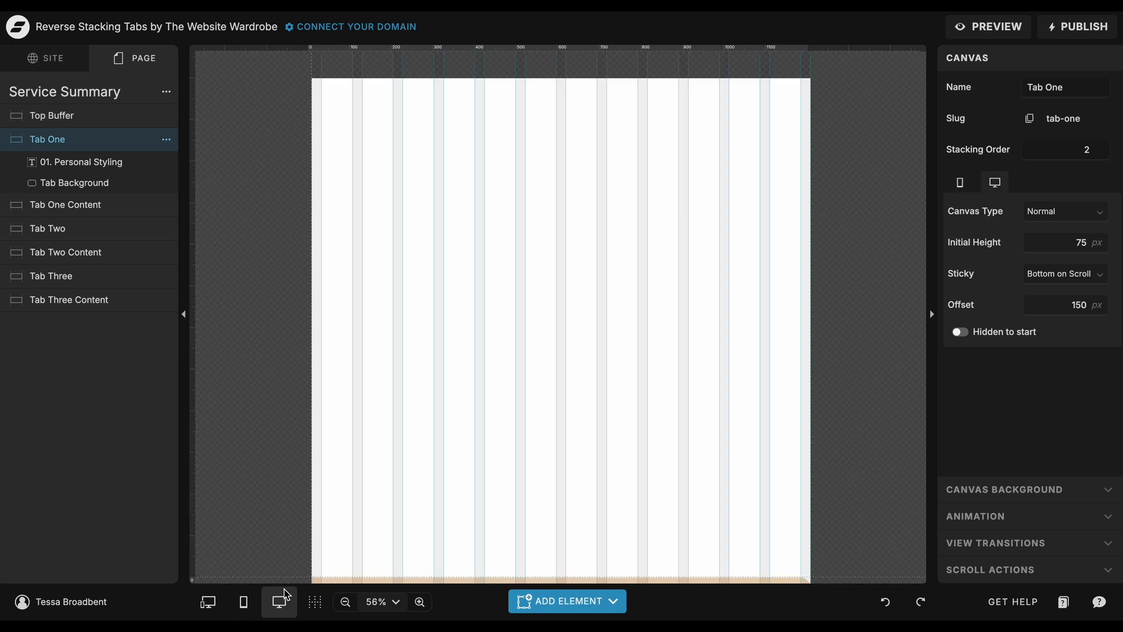
Examine the Tab One Content canvas settings and the text style of the "01. Personal Styling" heading.
scroll(315, 519, "down", 3)
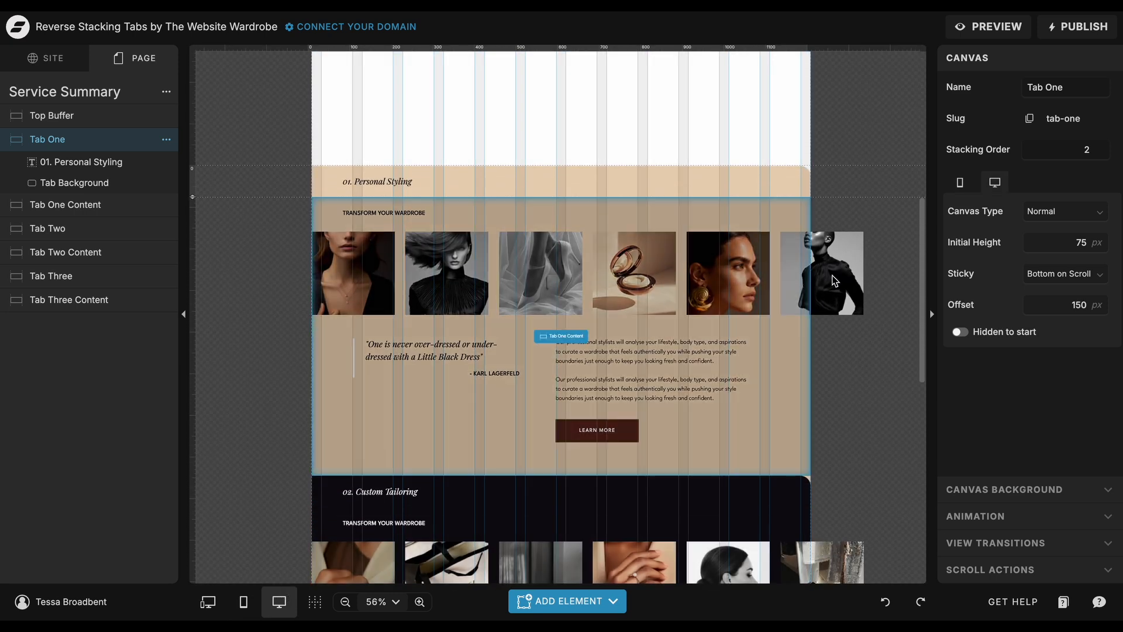
left_click(796, 222)
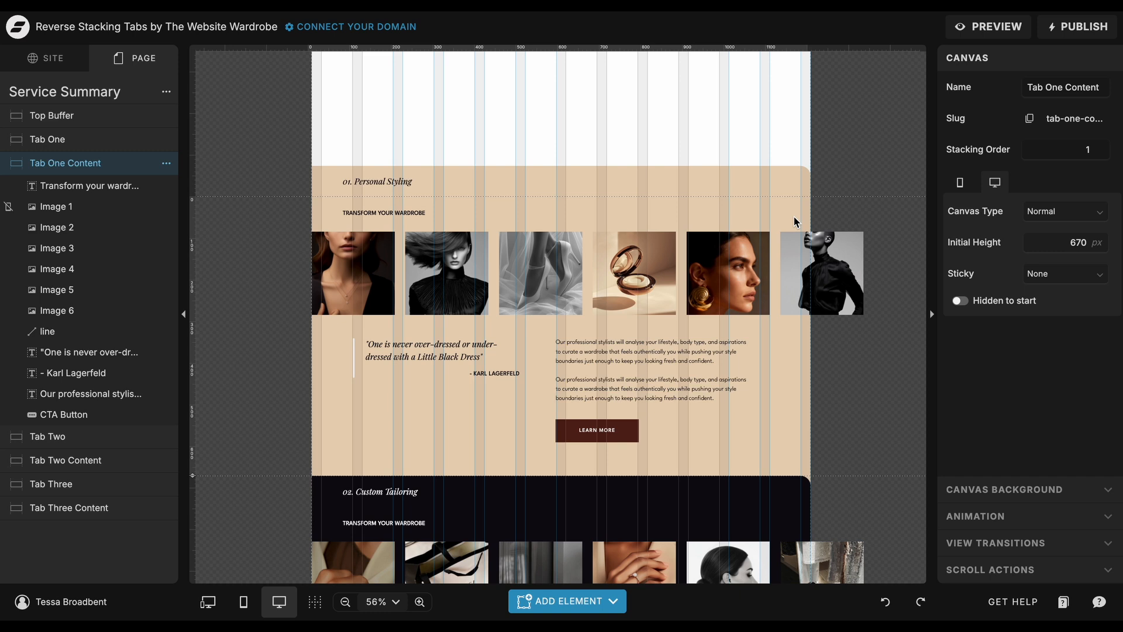
left_click(403, 185)
left_click(403, 185)
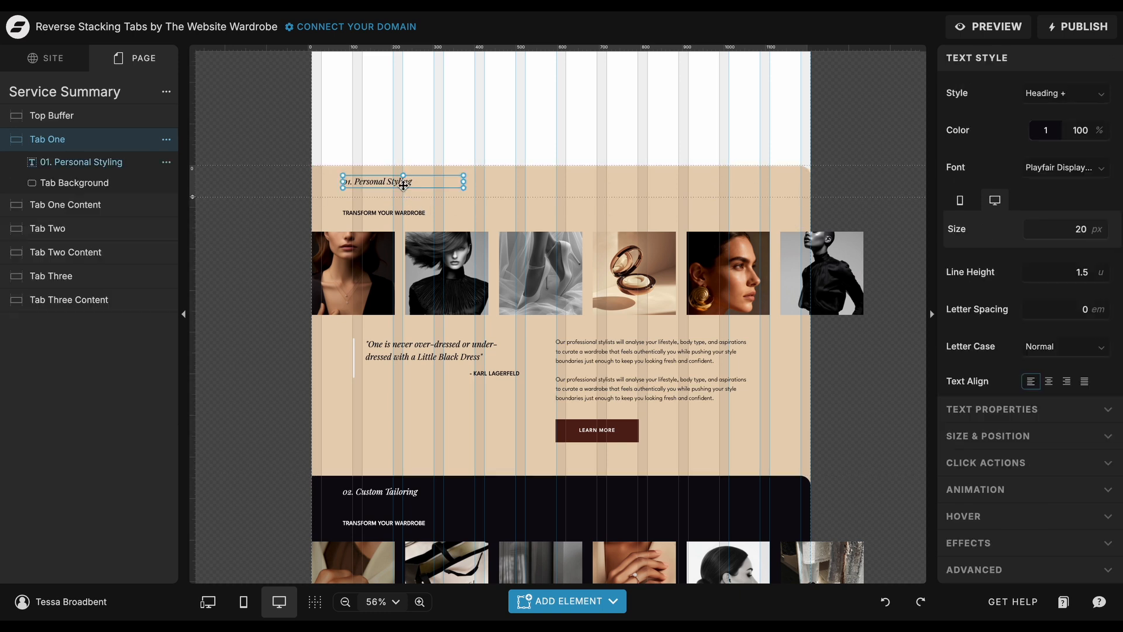
left_click(400, 218)
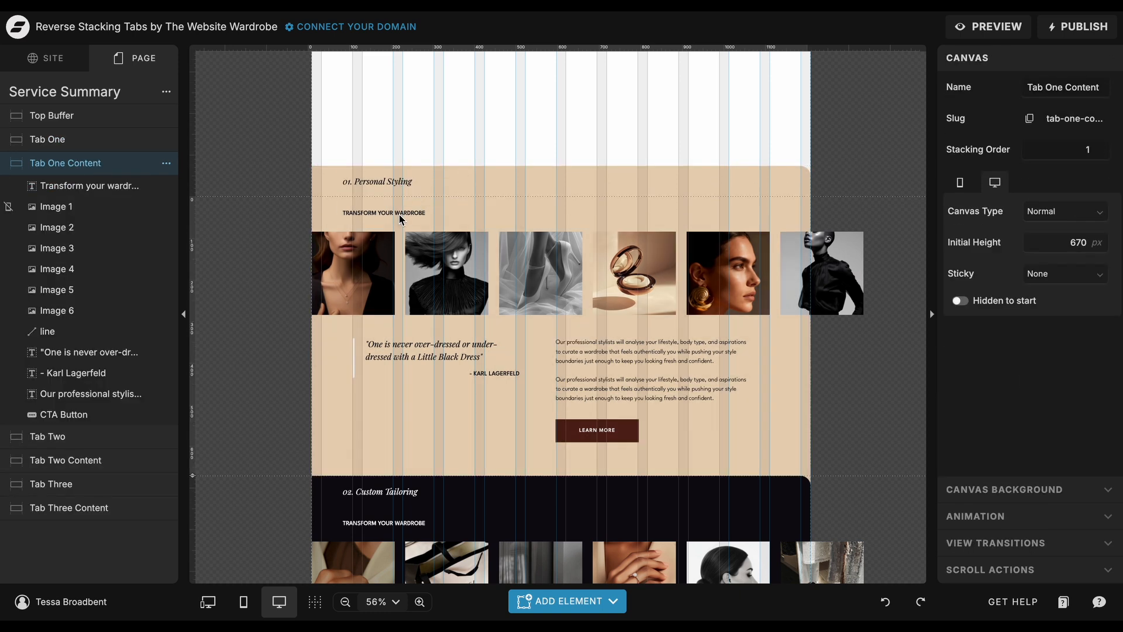
left_click(403, 187)
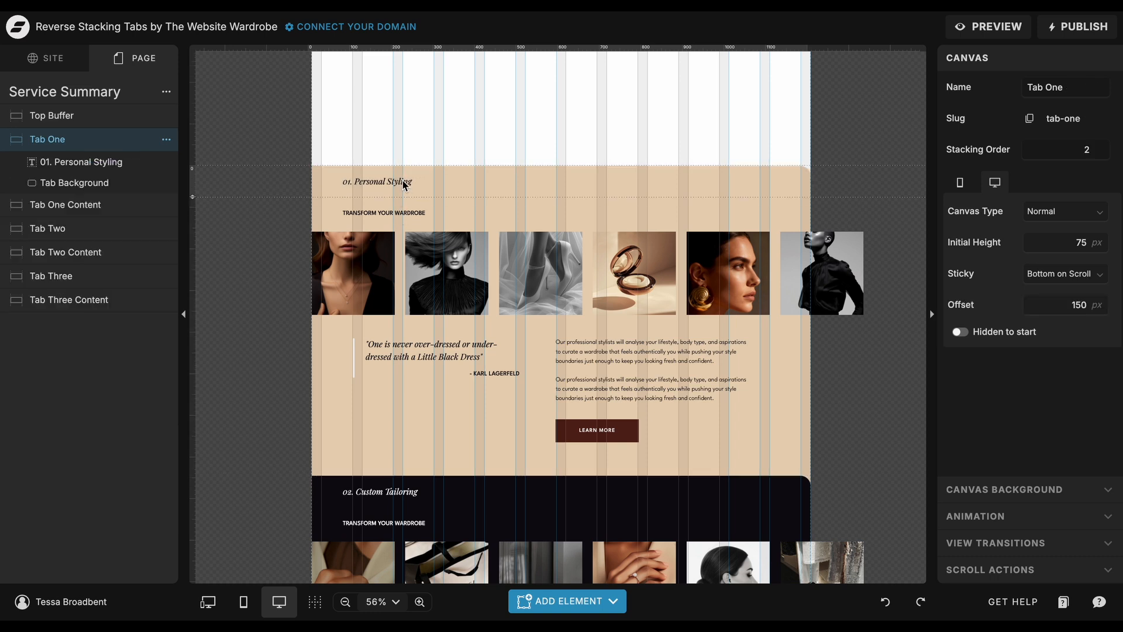
left_click(404, 184)
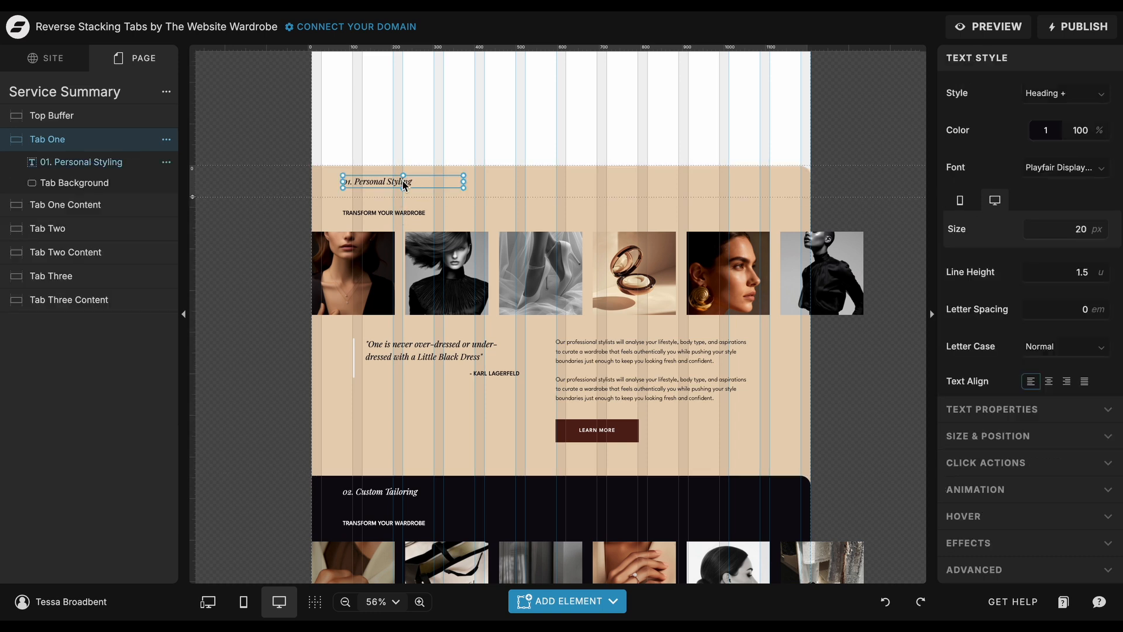
Examine the text styles of the "Transform your wardrobe" subheading, the quote and the body paragraph in Tab One Content.
left_click(397, 219)
left_click(396, 215)
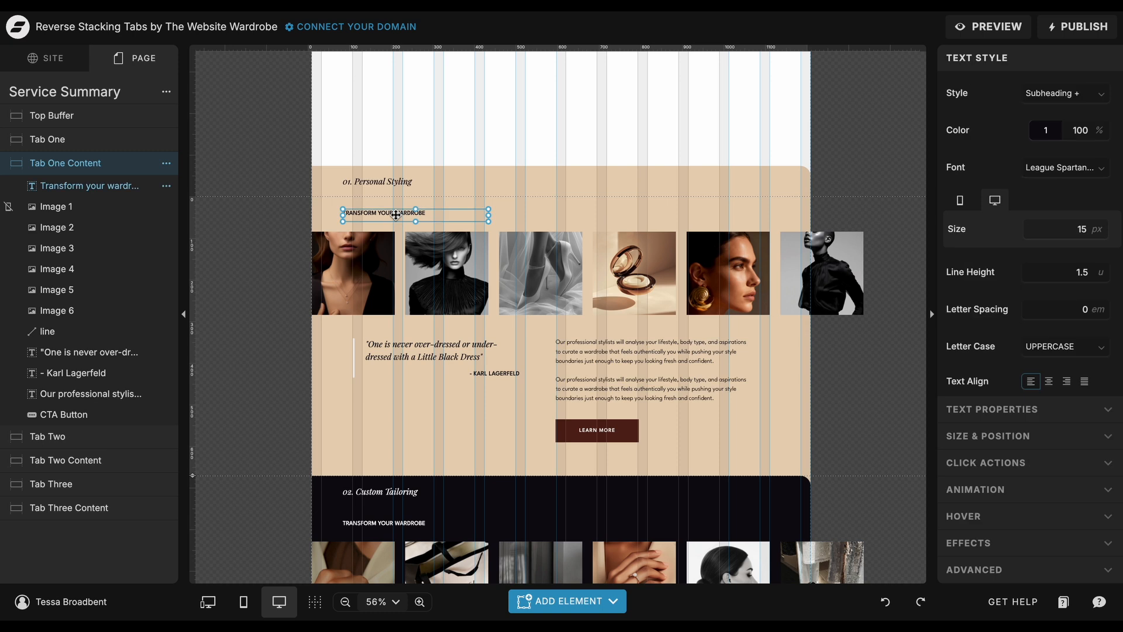
left_click(417, 357)
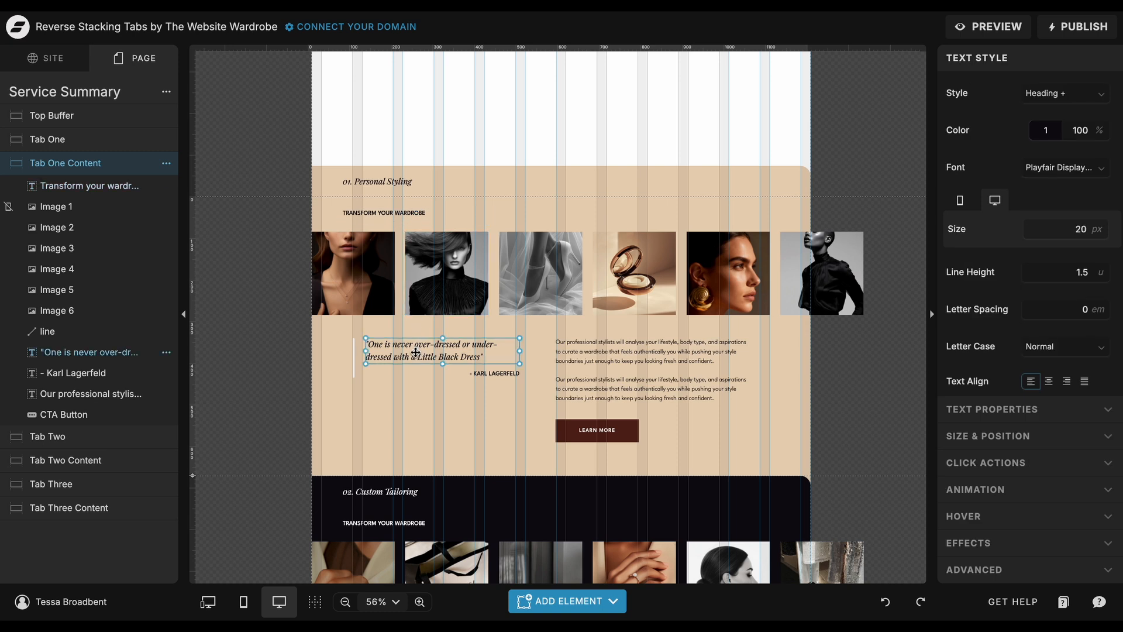
left_click(611, 372)
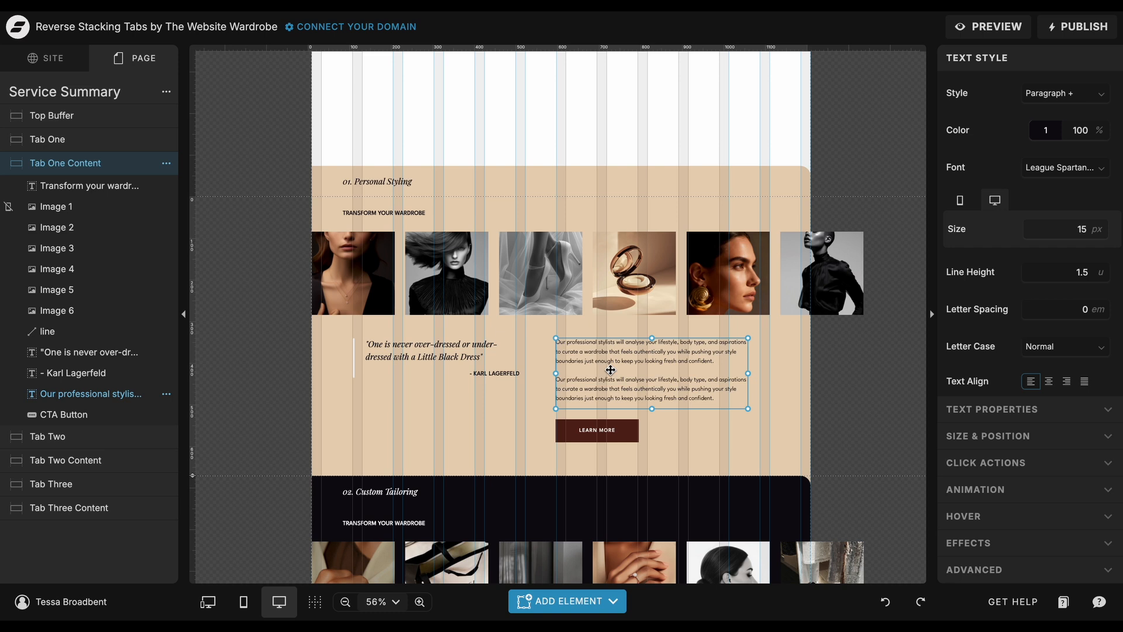
Replace Image 5 in the Tab One Content canvas with the stored "Elegance in White High-Heels" image.
scroll(610, 370, "down", 1)
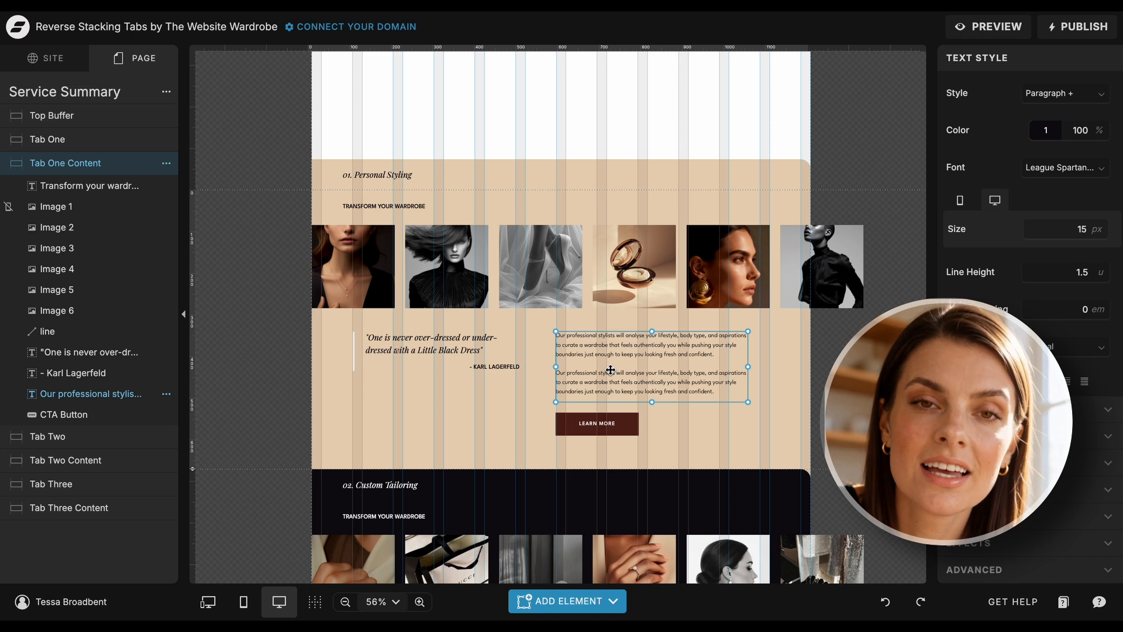
left_click(548, 321)
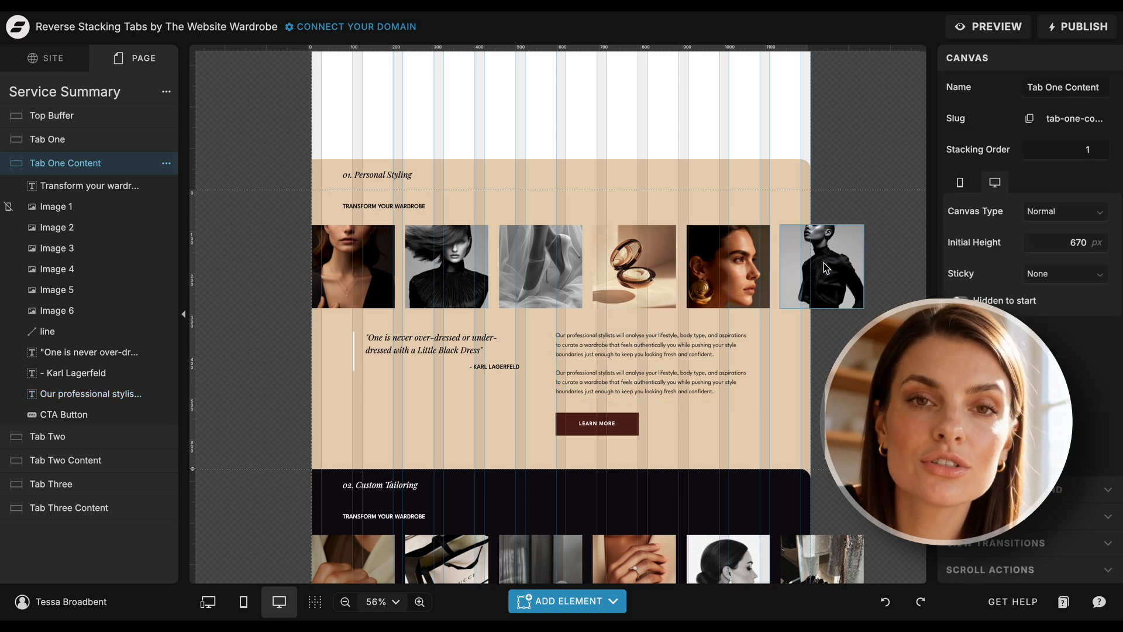
double_click(733, 276)
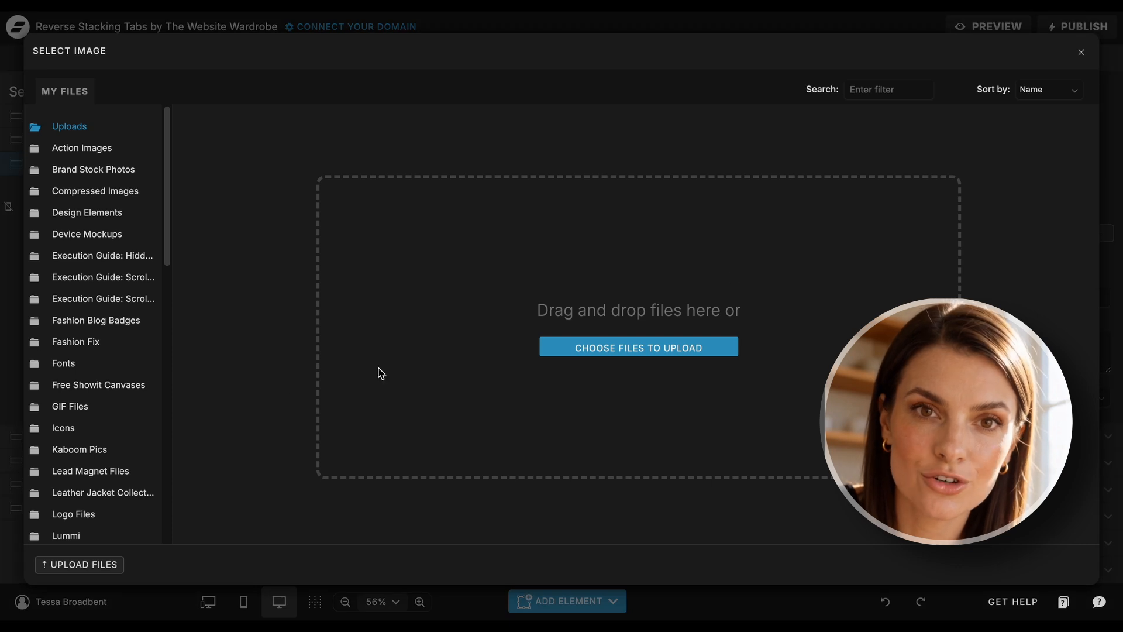
scroll(165, 442, "down", 3)
scroll(93, 440, "down", 4)
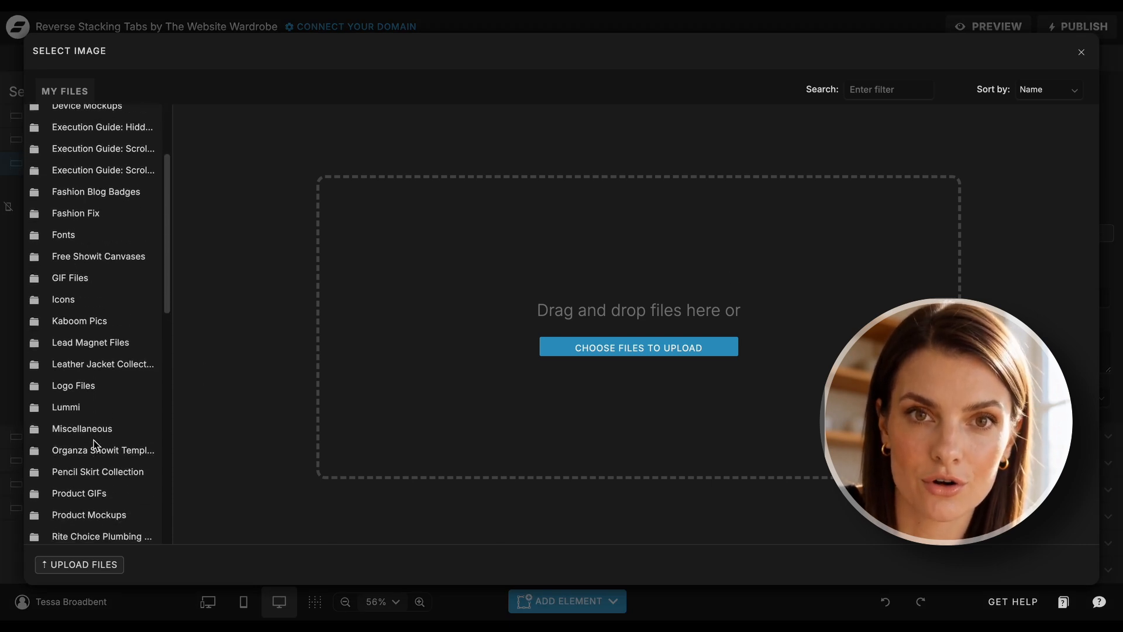
scroll(94, 445, "down", 5)
left_click(91, 469)
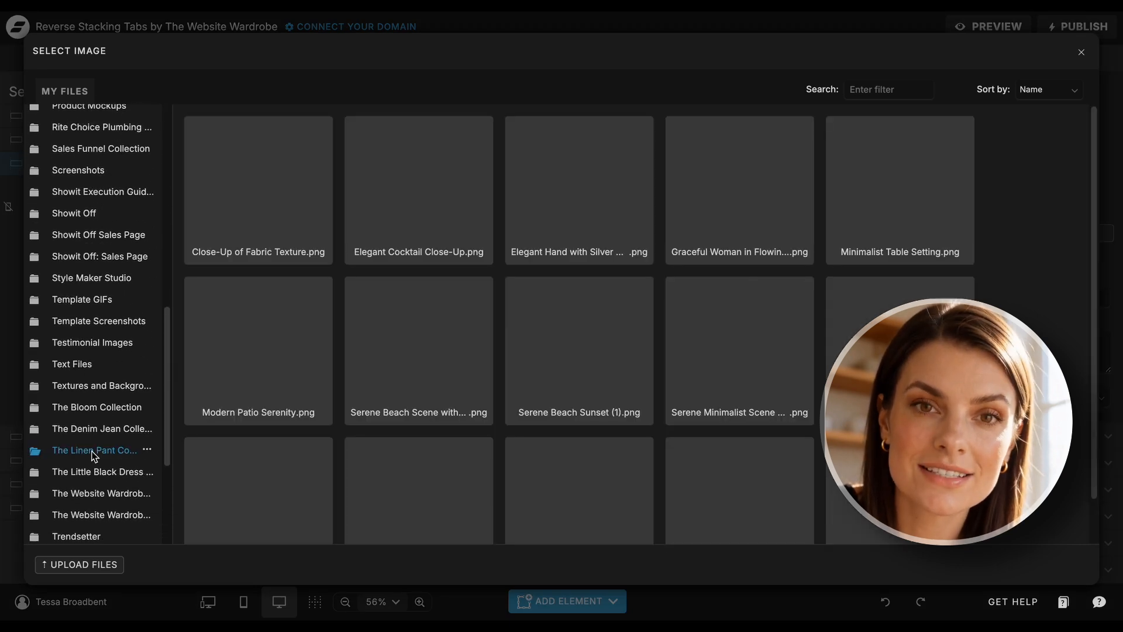
left_click(406, 243)
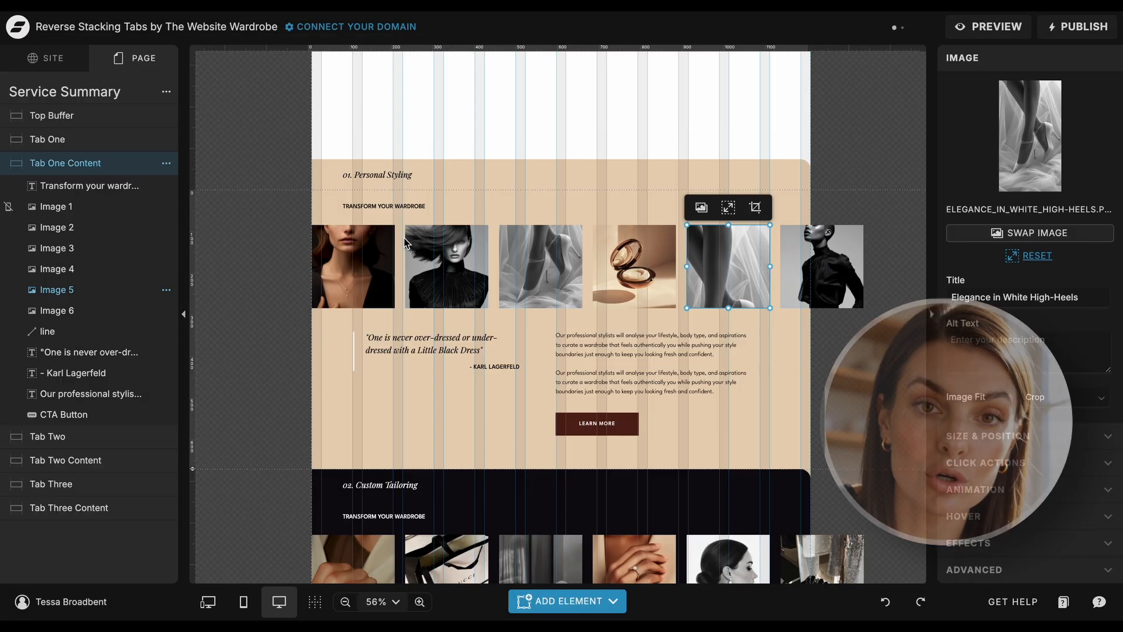
Replace Image 5 in the Tab One Content canvas with the stored "Formal Attire Elegance" image.
left_click(1029, 136)
left_click(851, 343)
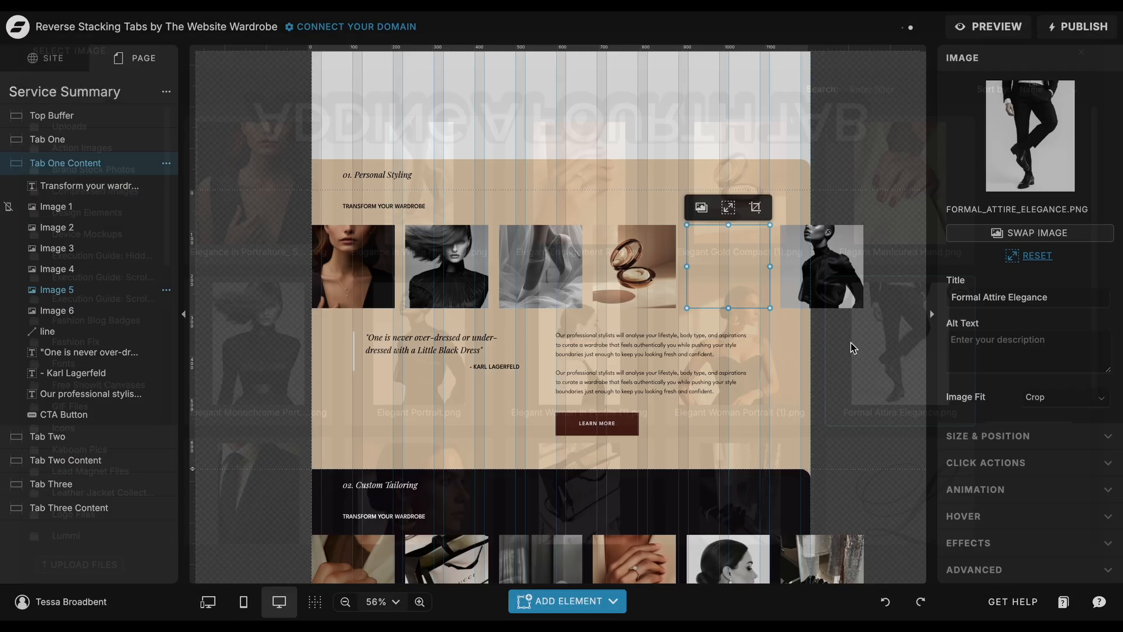
left_click(862, 188)
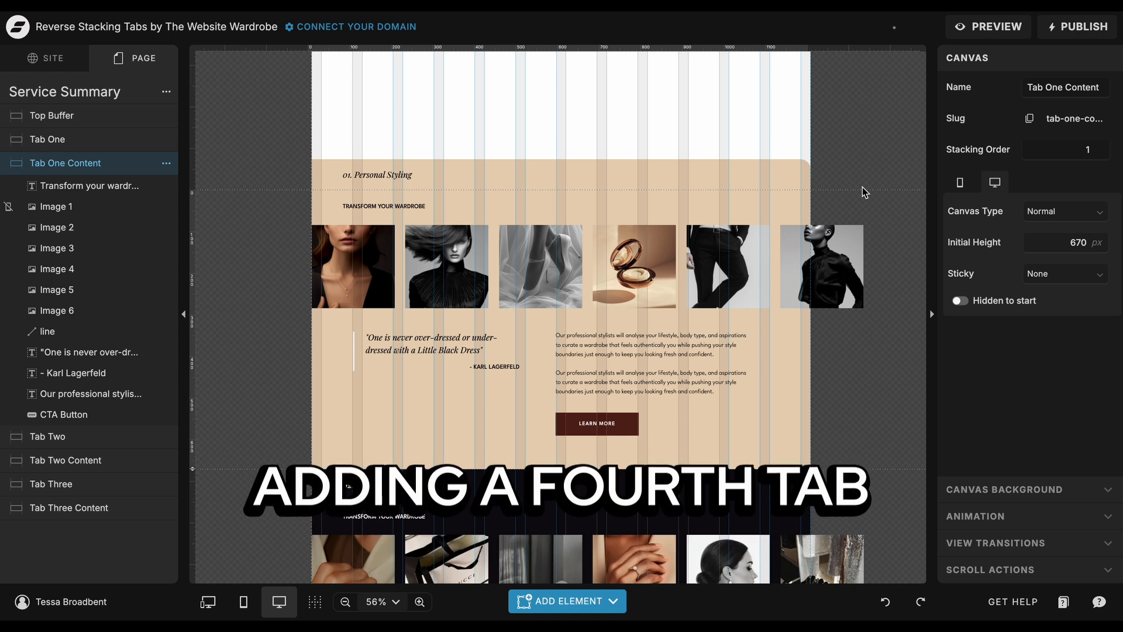
left_click(103, 484)
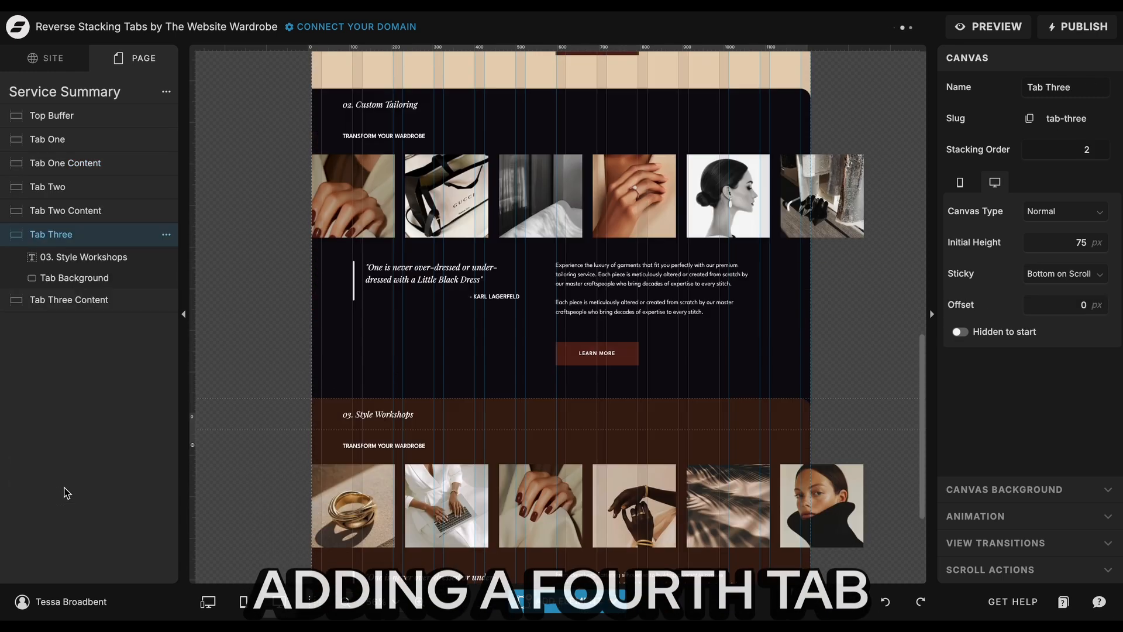
left_click(167, 234)
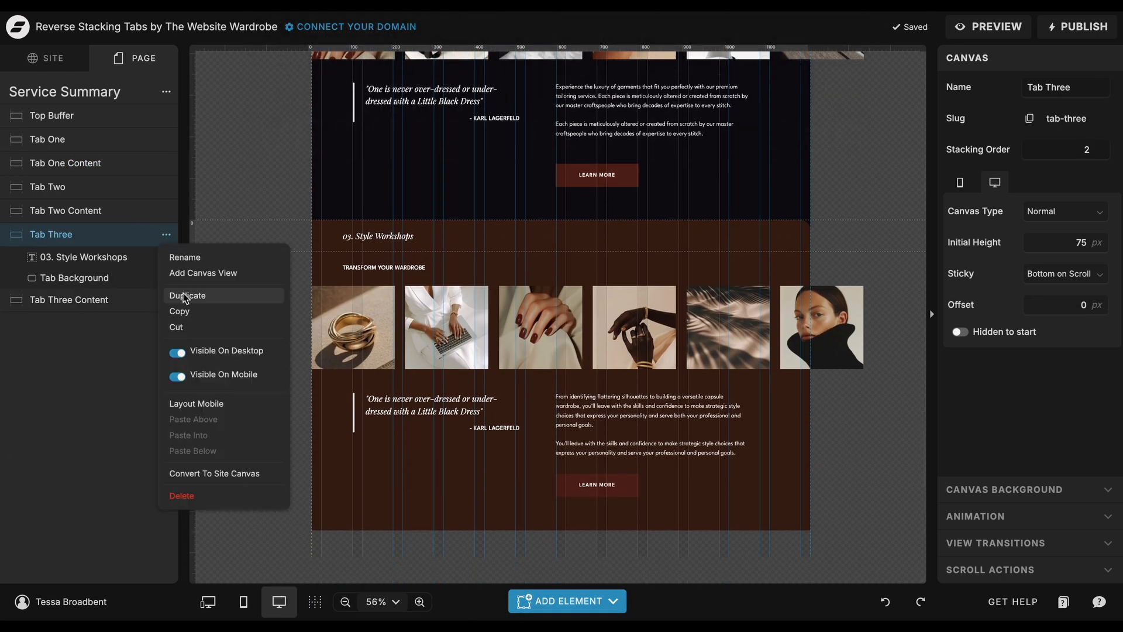
left_click(88, 301)
left_click(166, 258)
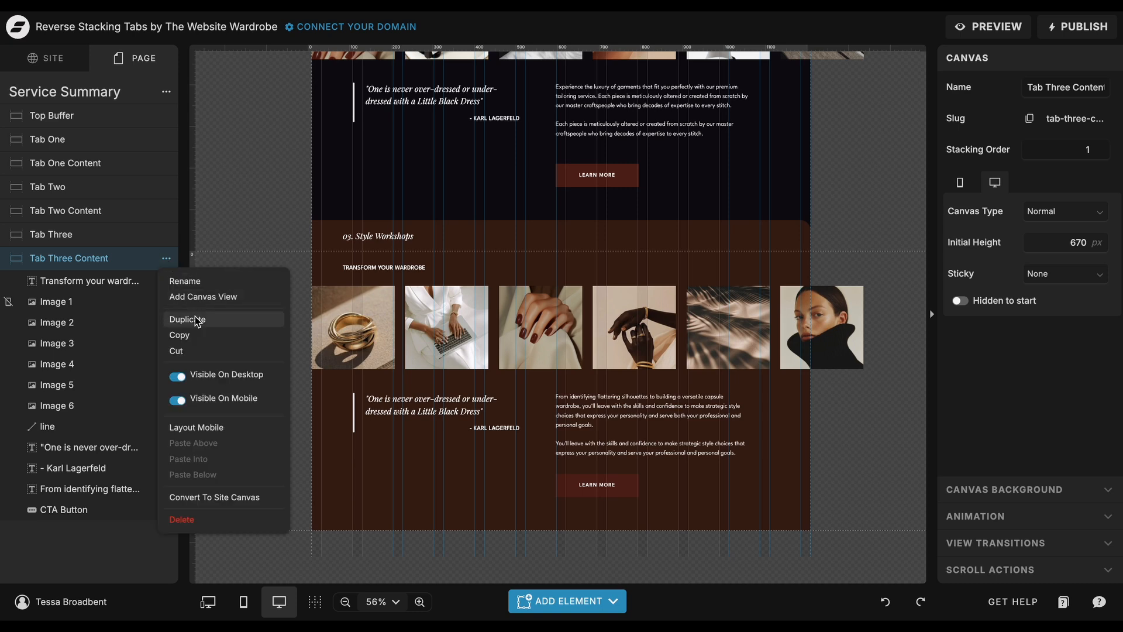
left_click(236, 240)
Duplicate the Tab Three and Tab Three Content canvases and place the Tab Three copy directly above the copied content canvas.
left_click(167, 234)
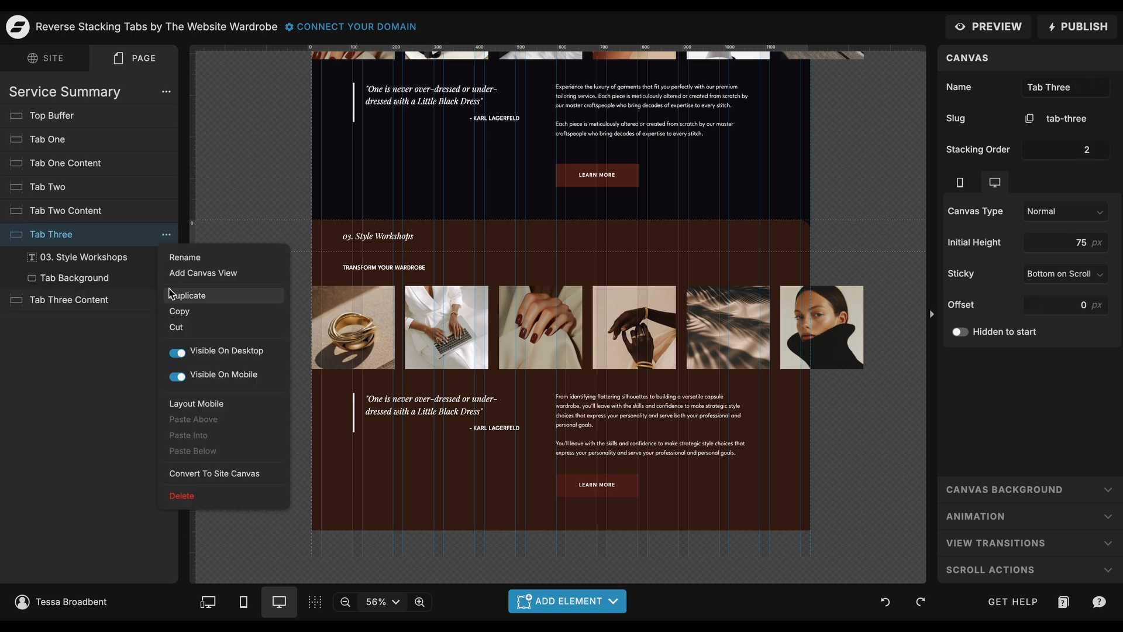
left_click(178, 295)
left_click(167, 324)
left_click(184, 381)
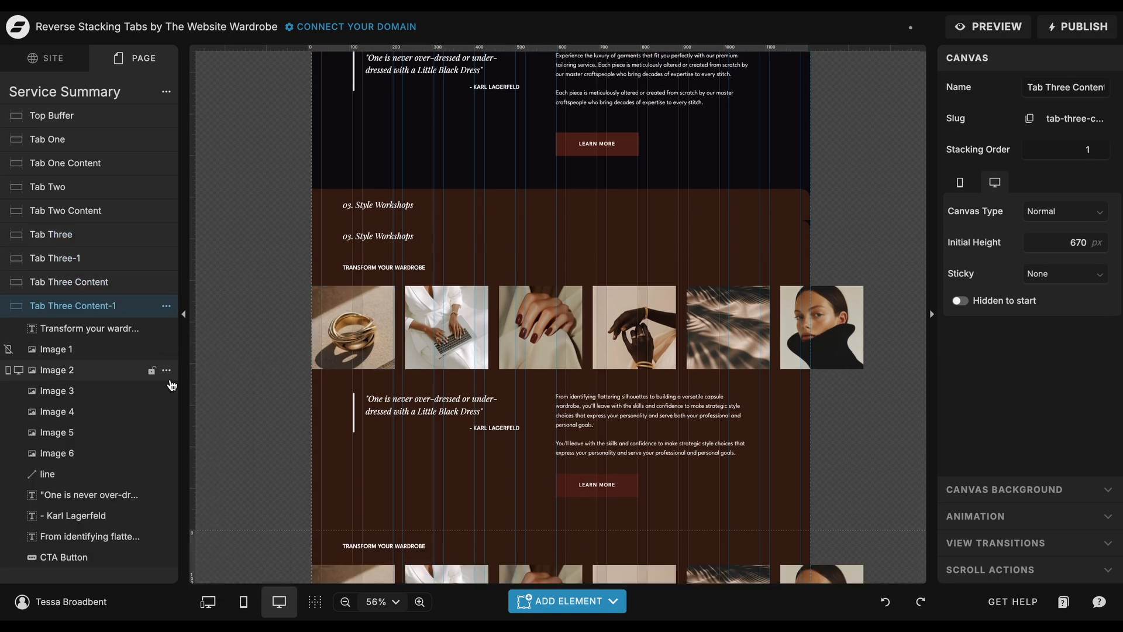
left_click_drag(109, 261, 101, 299)
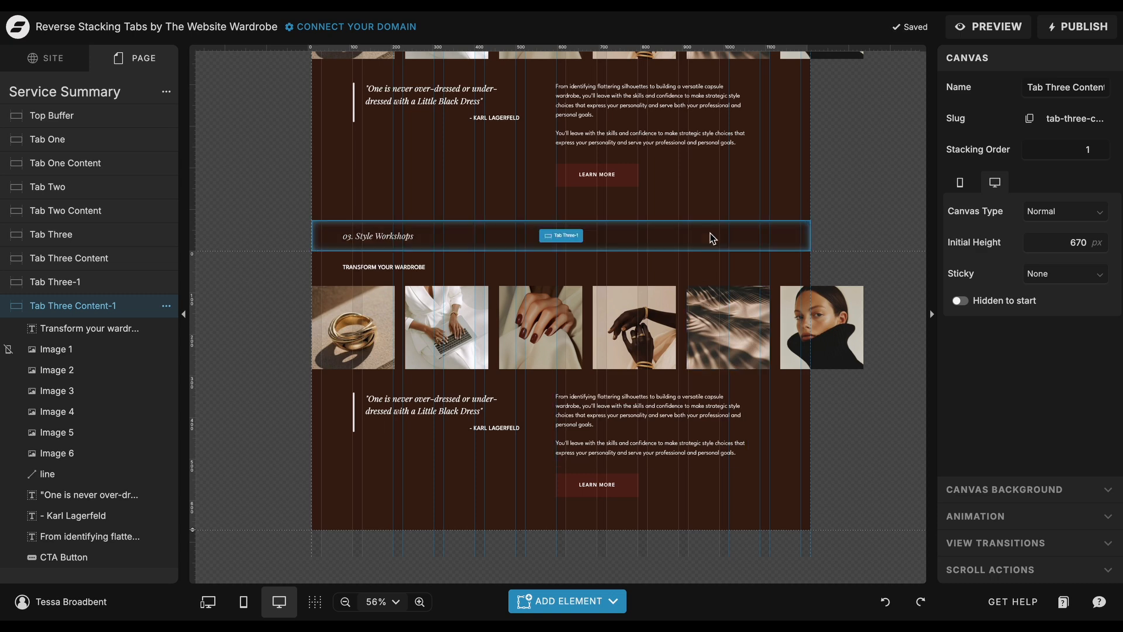
Set the fill of the Tab Background shape in the duplicated Tab Three canvas to color style 4.
left_click(712, 237)
left_click(741, 231)
left_click(1045, 124)
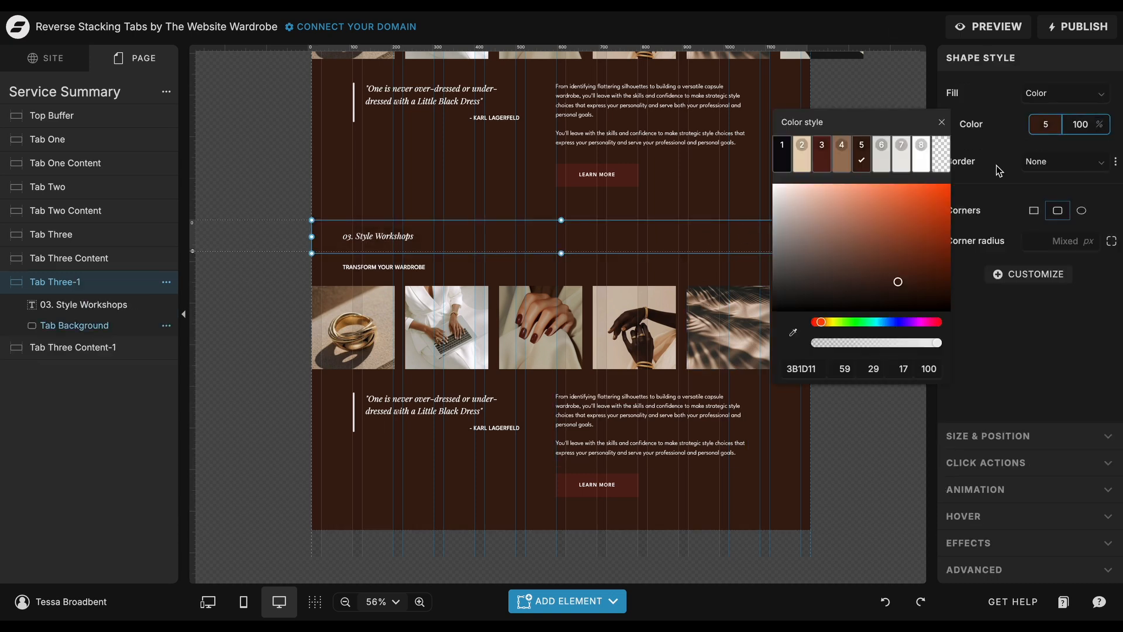
left_click(841, 155)
Set the canvas background of the duplicated Tab Three Content to color style 4.
left_click(644, 283)
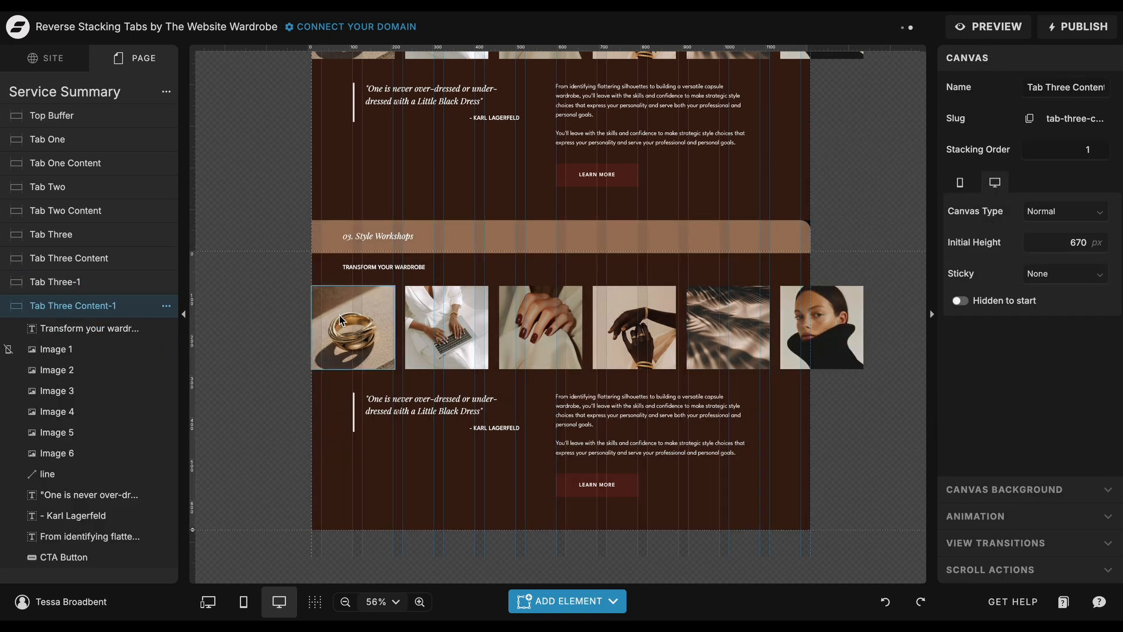
left_click(943, 485)
left_click(1037, 193)
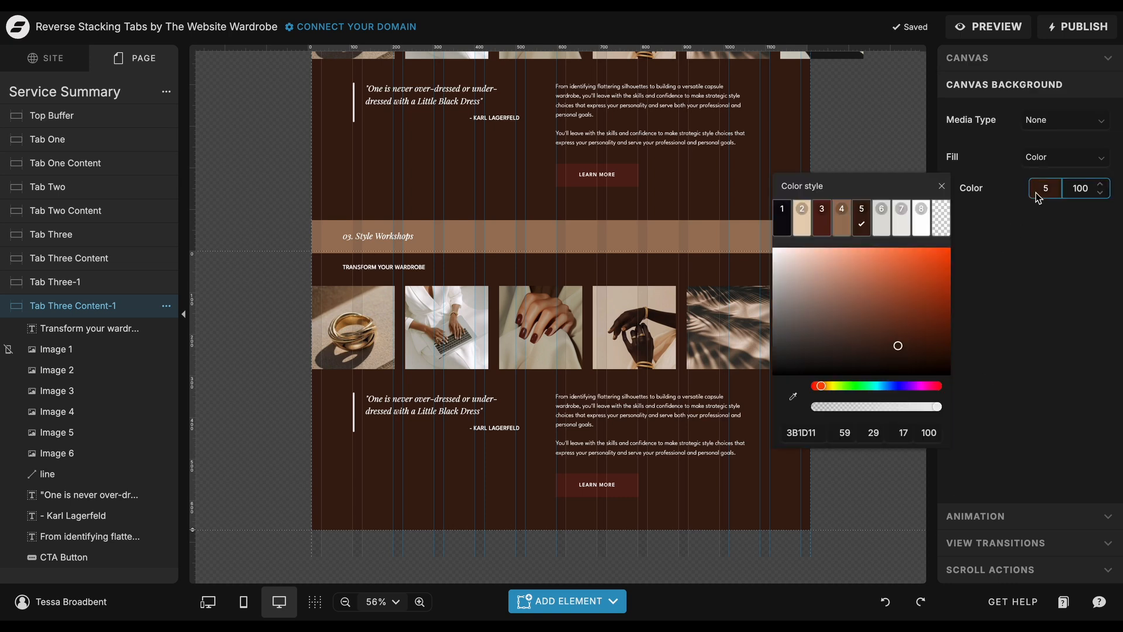
left_click(842, 218)
left_click(850, 141)
Renumber the duplicated tab's heading so it reads "04. Style Workshops".
left_click(367, 240)
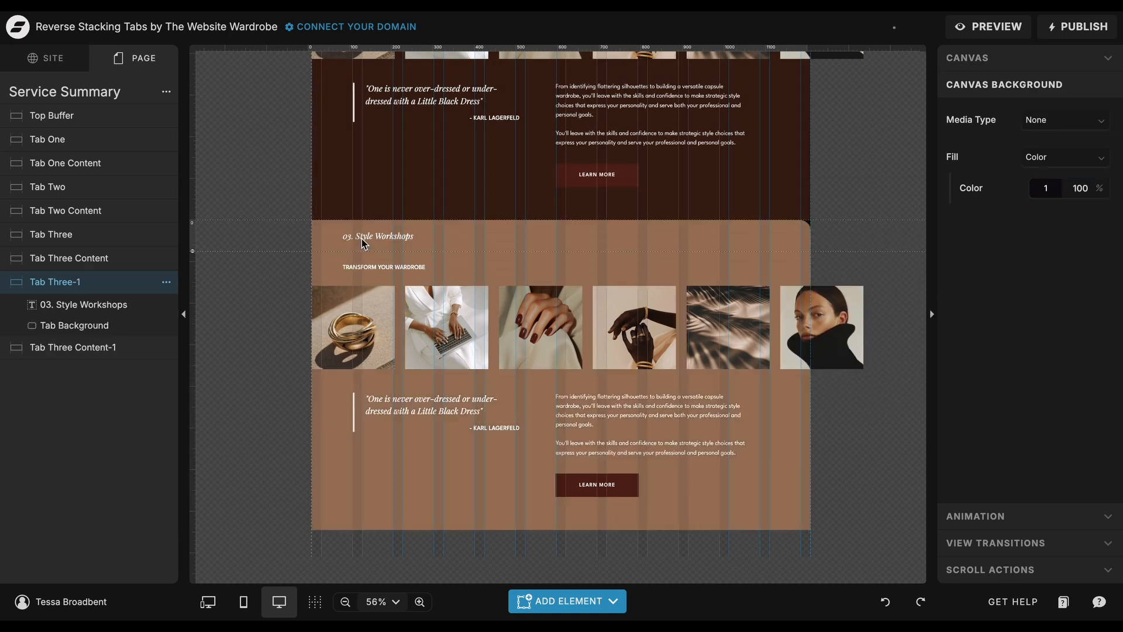
double_click(348, 237)
key("BackSpace")
type("4")
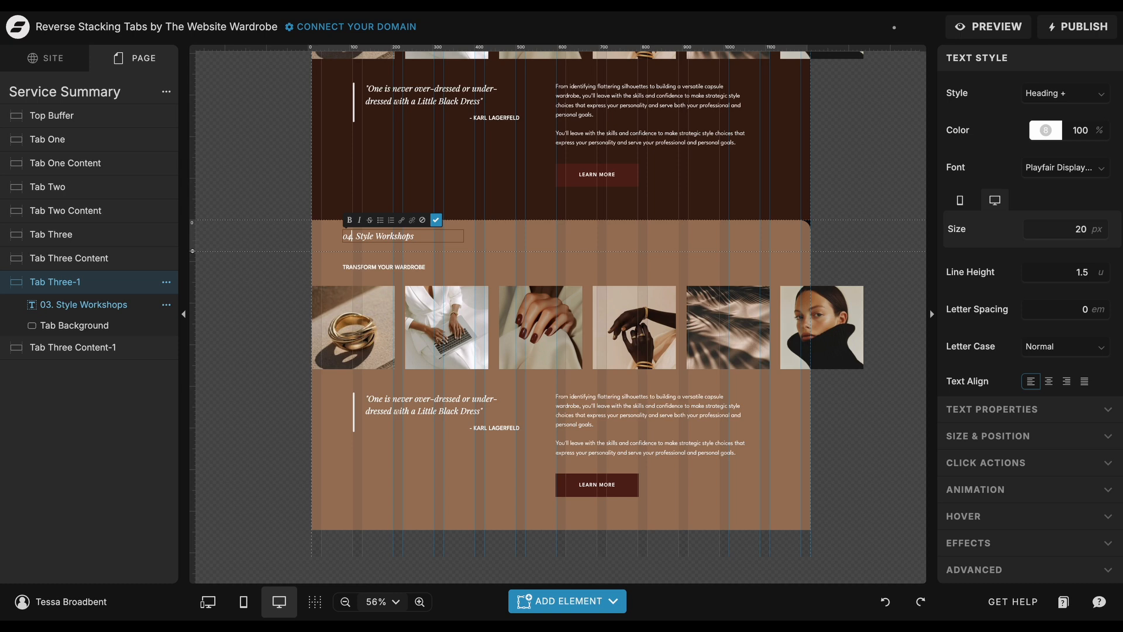
left_click(294, 238)
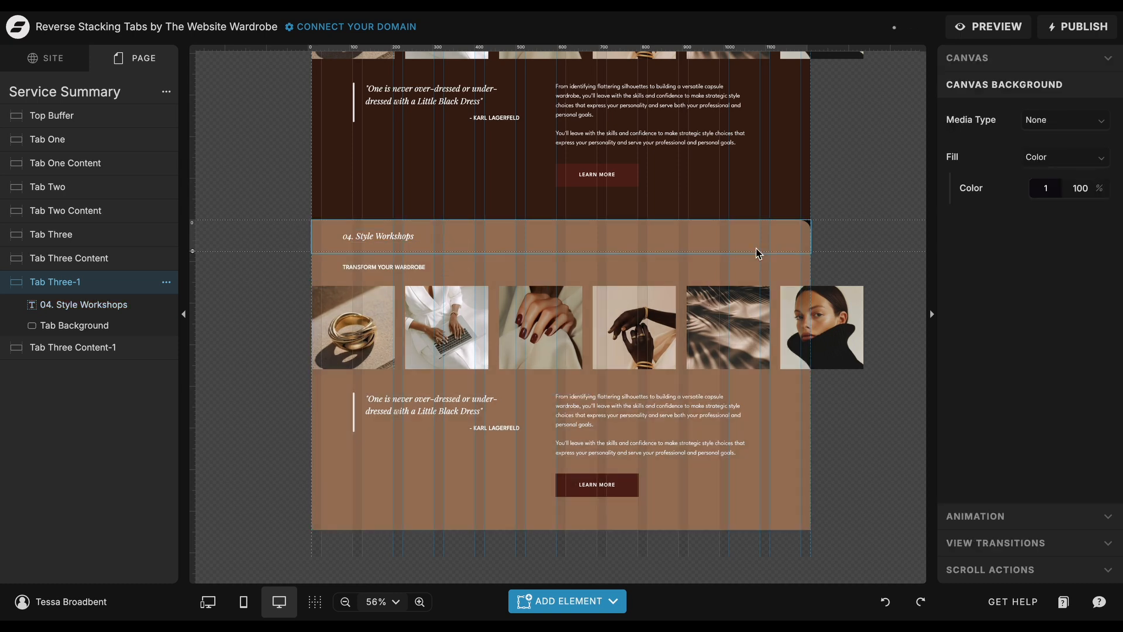
Set the canvas background of the duplicated Tab Three canvas to color style 3.
left_click(767, 239)
left_click(852, 262)
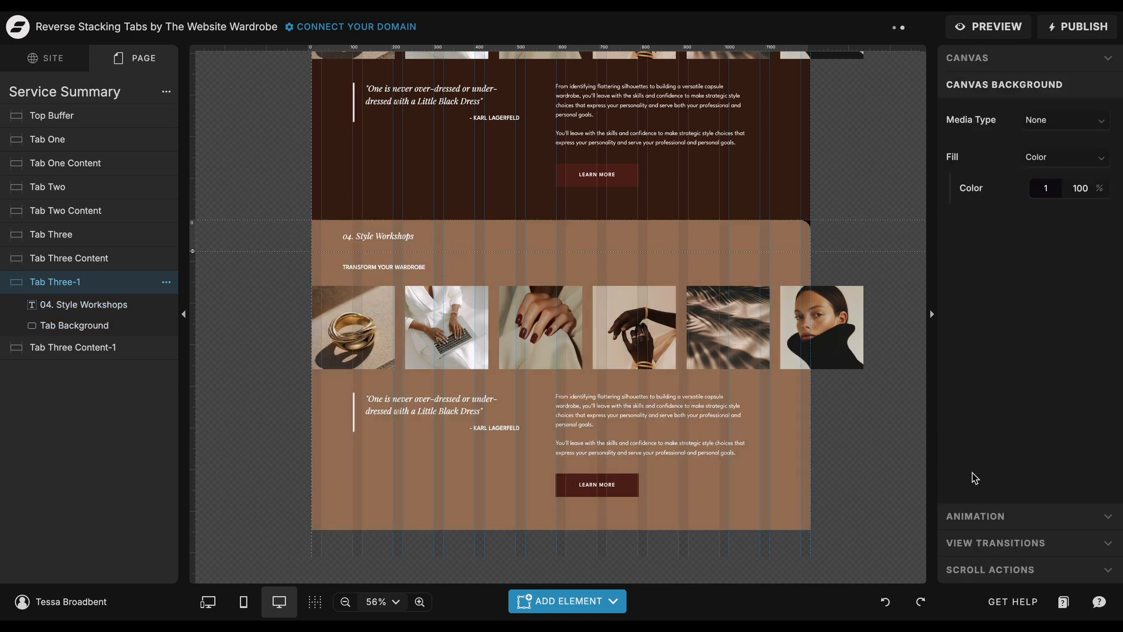
left_click(1046, 188)
left_click(821, 217)
left_click(872, 130)
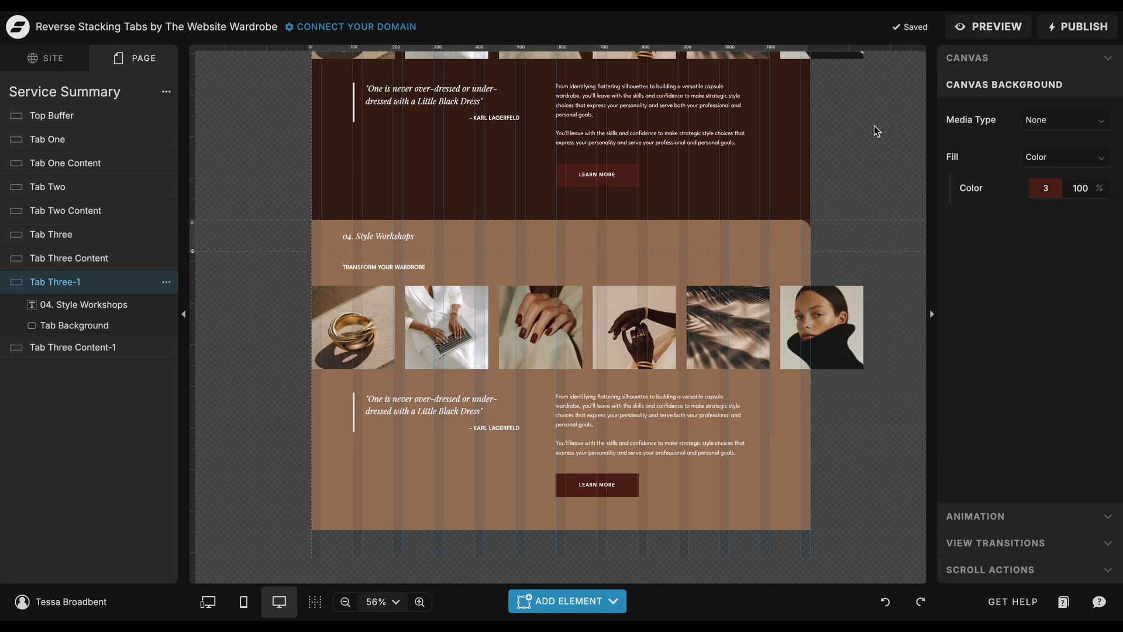
Check the duplicated tab's canvas settings and change the desktop sticky offset of the original Tab Three canvas.
left_click(772, 246)
left_click(911, 198)
left_click(1004, 76)
scroll(882, 219, "up", 5)
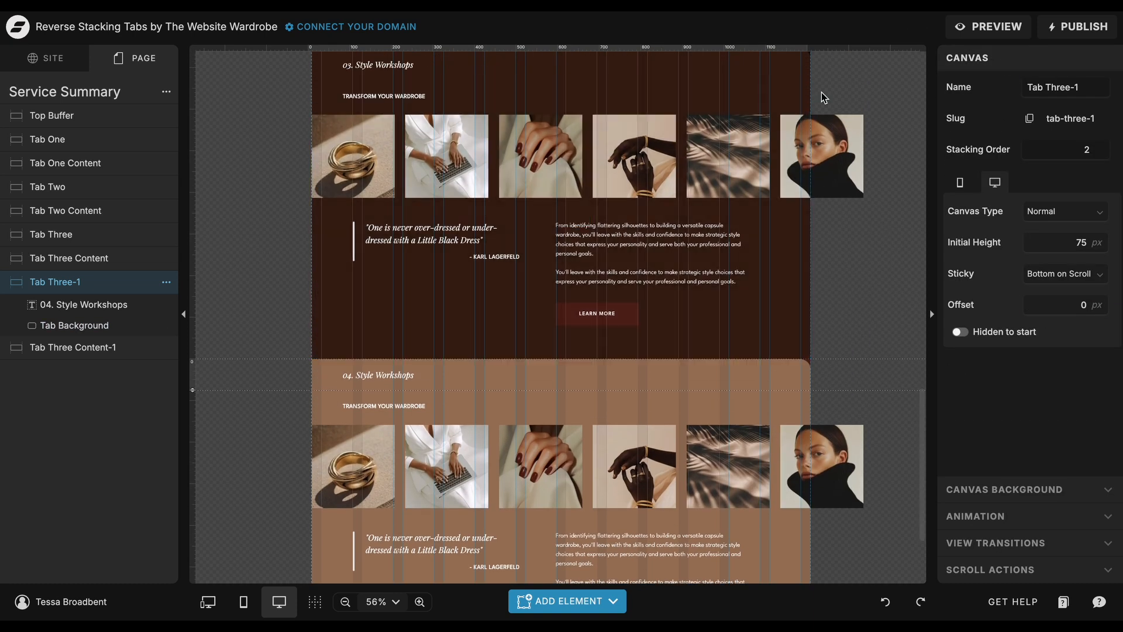
left_click(806, 119)
left_click(1085, 306)
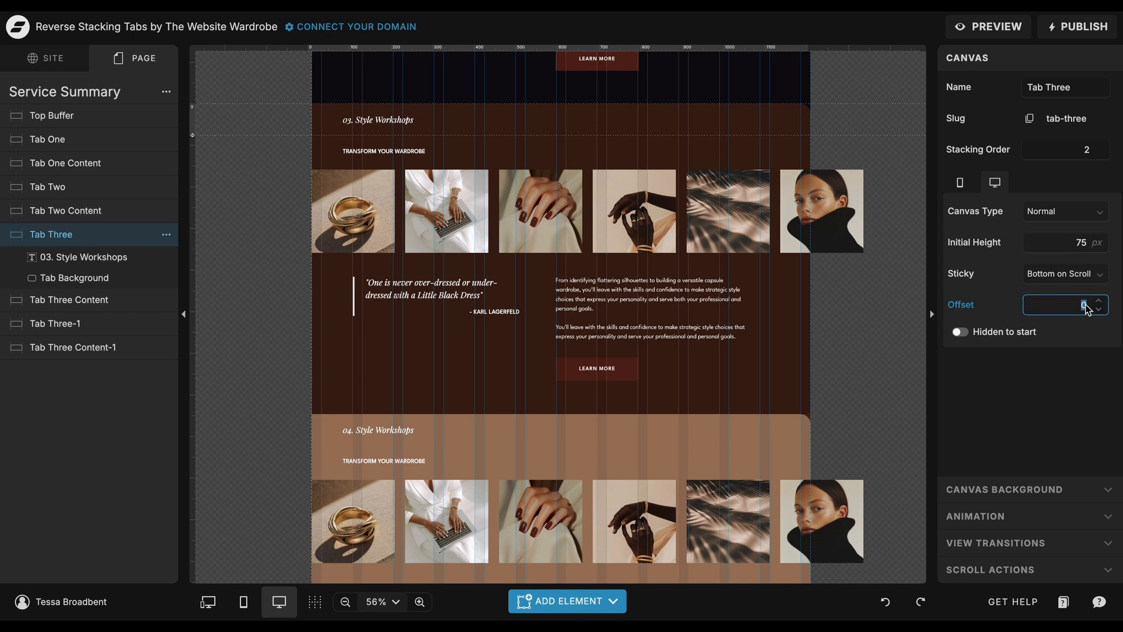
Set the desktop sticky offset of the Tab Two canvas to 150 px.
scroll(913, 310, "up", 6)
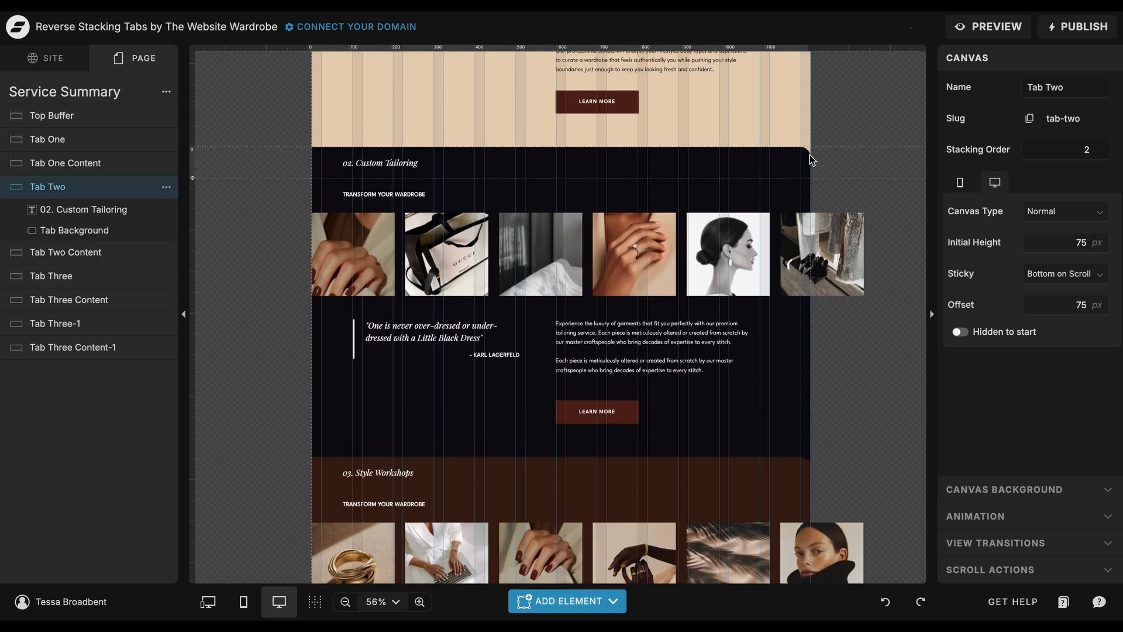
double_click(1091, 306)
type("150")
key("Return")
Set the desktop sticky offset of the Tab One canvas to 225 px.
scroll(877, 234, "up", 10)
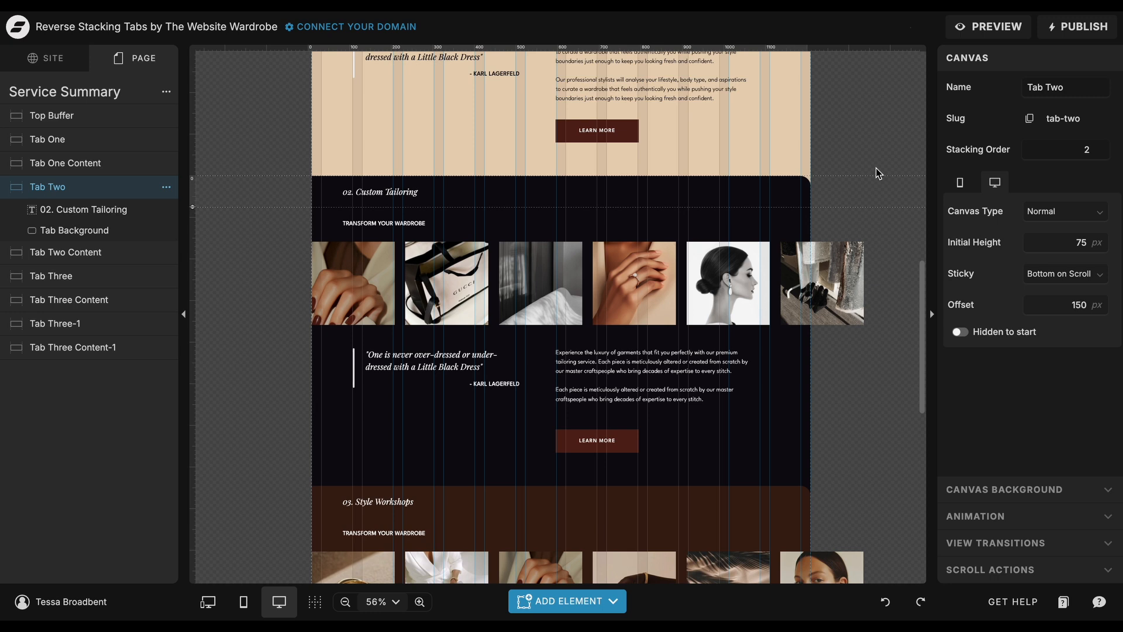
left_click(773, 334)
double_click(1088, 305)
type("225")
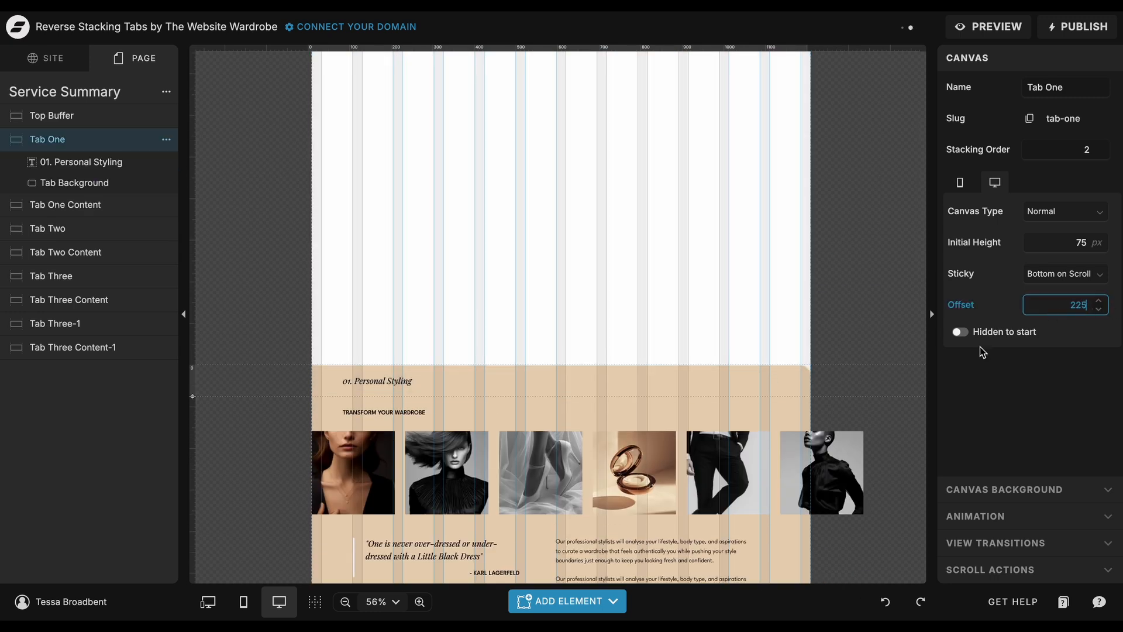